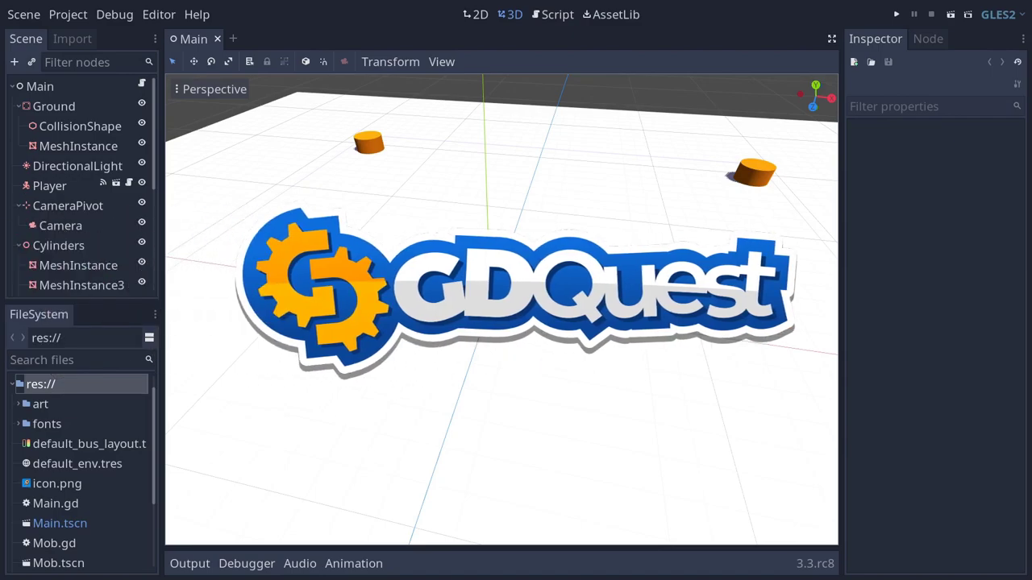
# Step: Run the Squash the Creeps demo and jump the orange player onto creeps
pyautogui.press('F5')
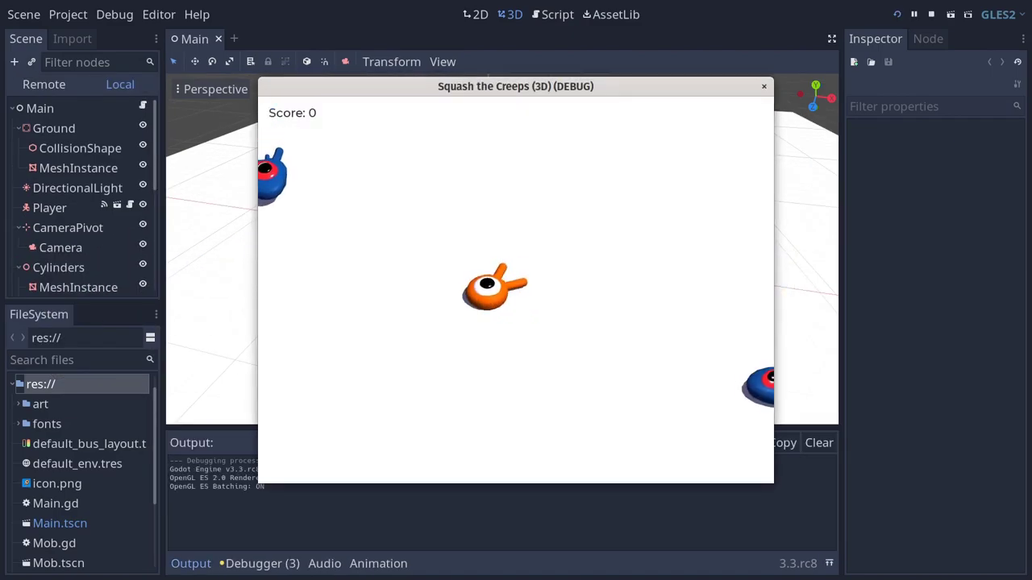
pyautogui.press('Left')
pyautogui.press('space')
pyautogui.press('Right')
pyautogui.press('space')
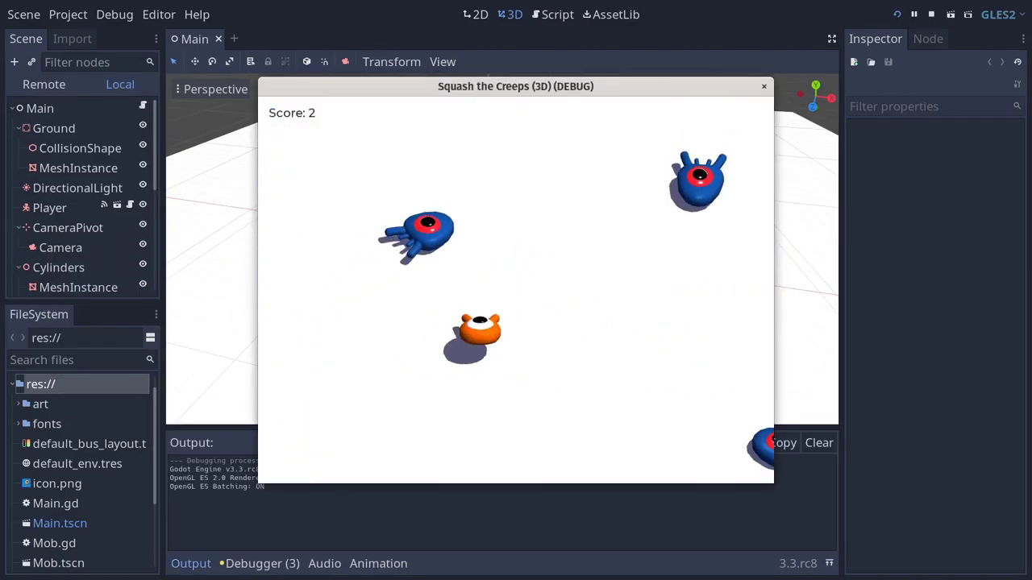
pyautogui.press('Up')
pyautogui.press('Left')
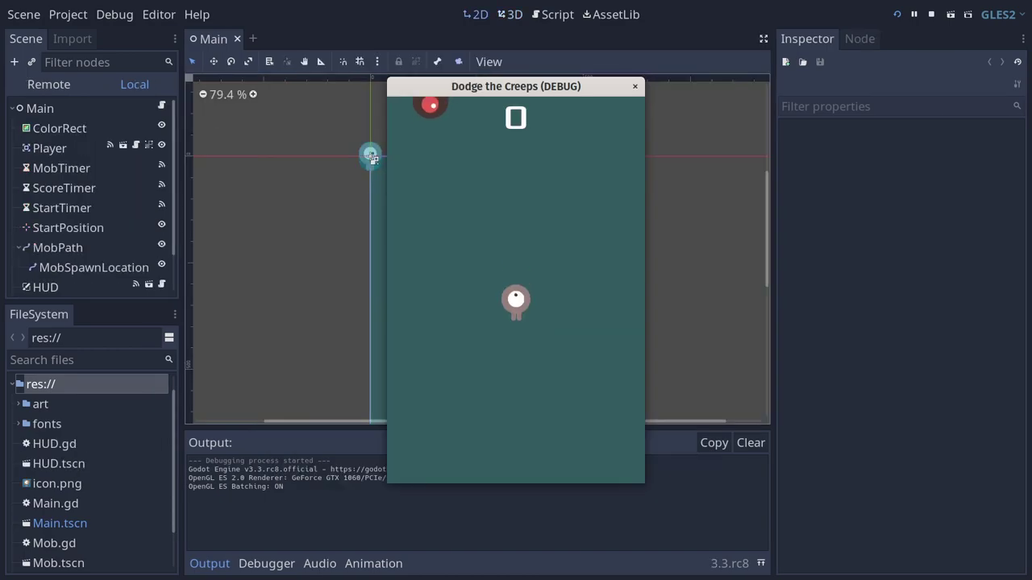
# Step: Steer the 2D player around the Dodge the Creeps arena to avoid creeps
pyautogui.press('Left')
pyautogui.press('Down')
pyautogui.press('Right')
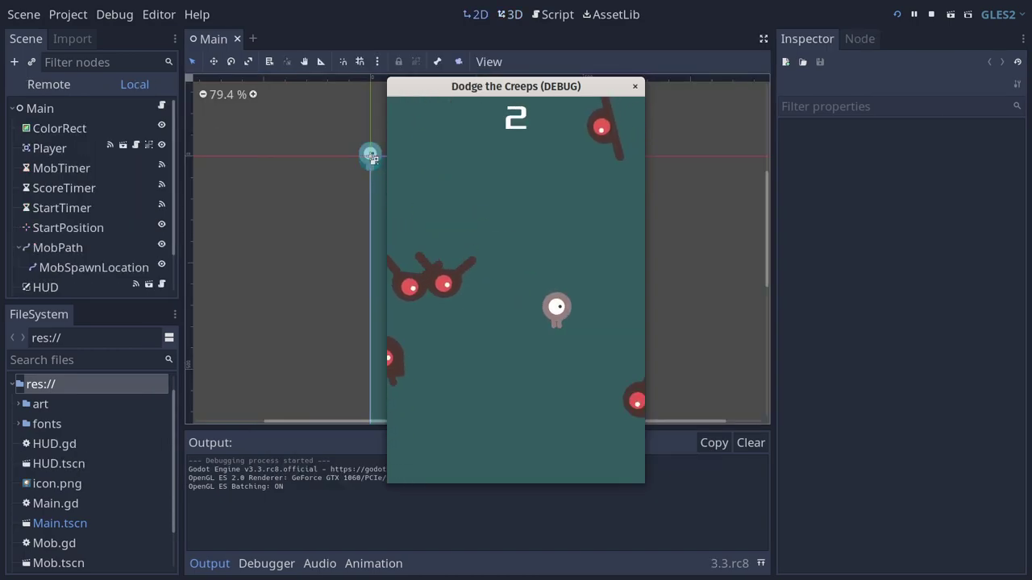
pyautogui.press('Left')
pyautogui.press('Up')
pyautogui.press('Left')
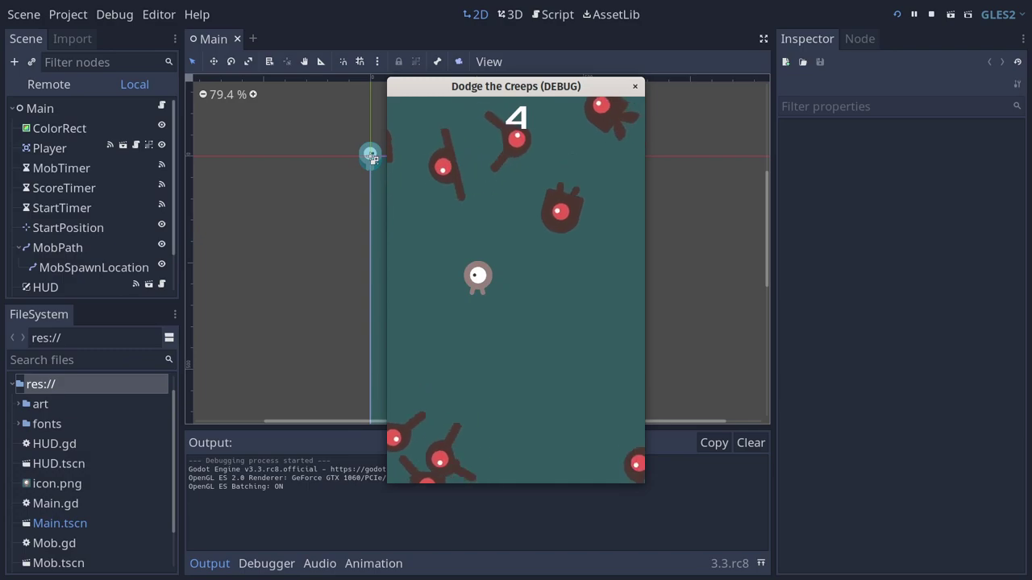
pyautogui.press('Up')
pyautogui.press('Right')
pyautogui.press('Up')
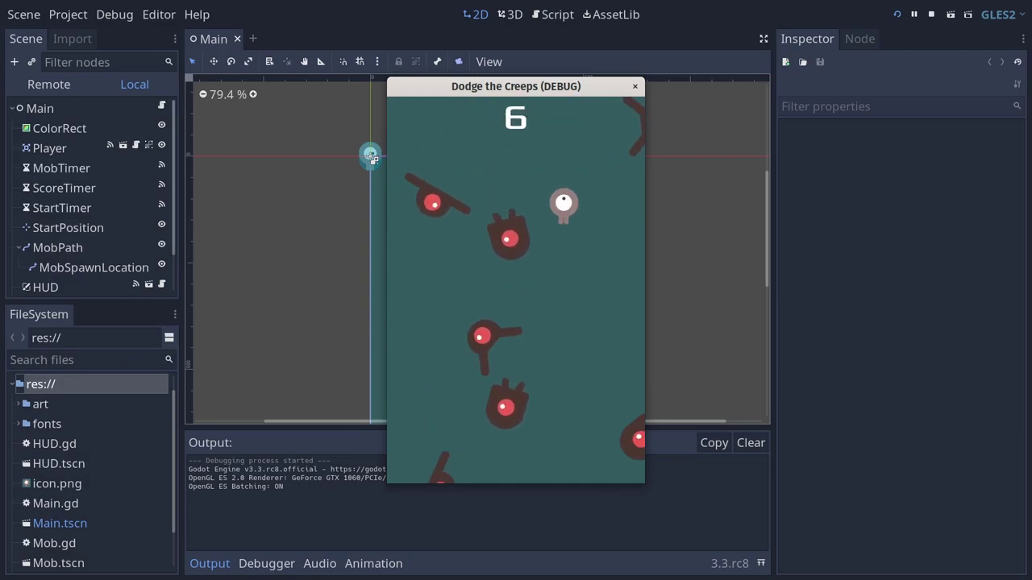
pyautogui.press('Left')
pyautogui.press('Down')
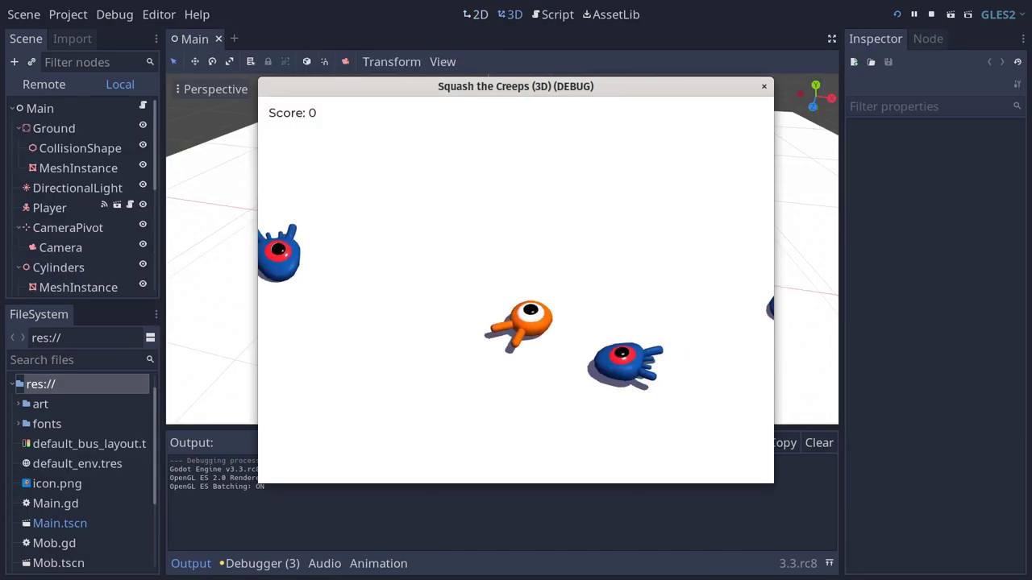
# Step: Move the 3D player around the arena, jumping to squash more creeps
pyautogui.press('Left')
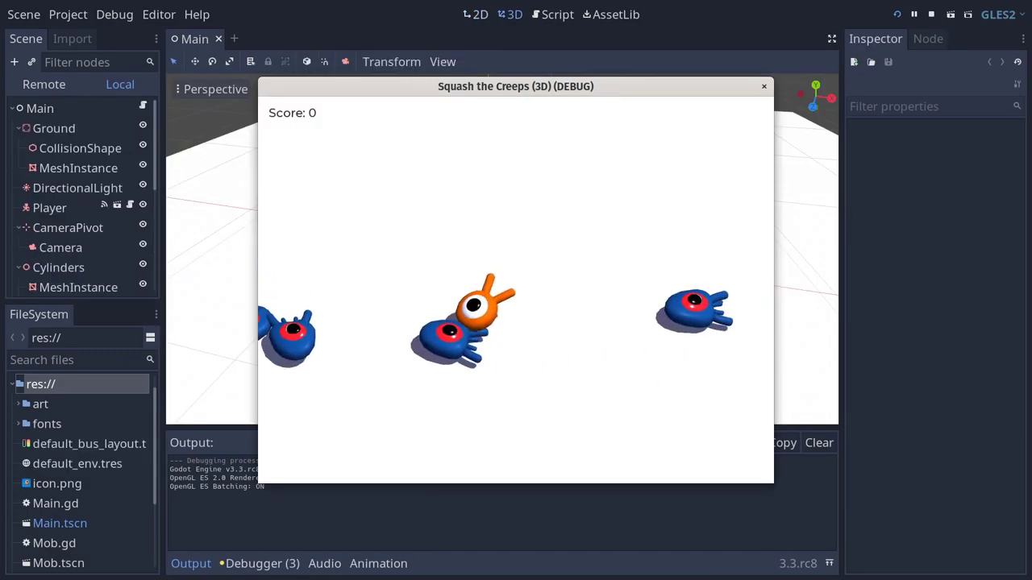
pyautogui.press('Down')
pyautogui.press('Right')
pyautogui.press('space')
pyautogui.press('Up')
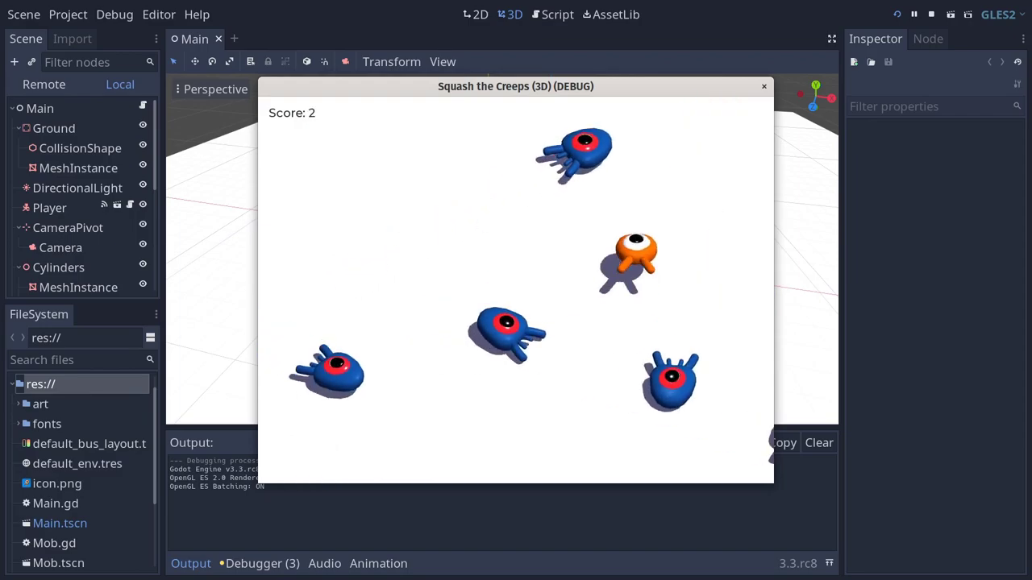
pyautogui.press('Left')
pyautogui.press('Right')
pyautogui.press('Down')
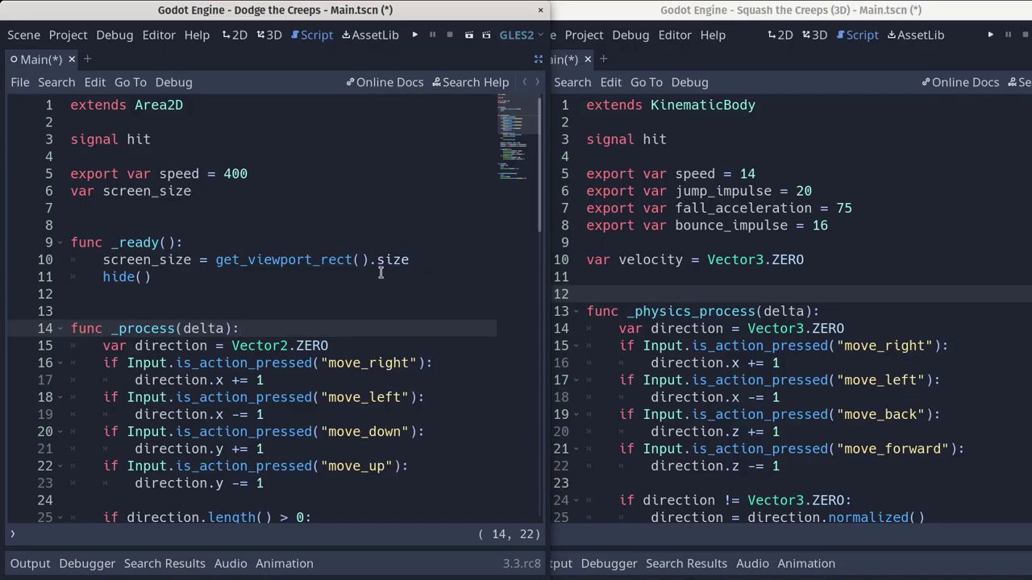
# Step: Run the starter project with F5 and rotate the DirectionalLight to tilt the lighting
pyautogui.scroll(-4, 381, 273)
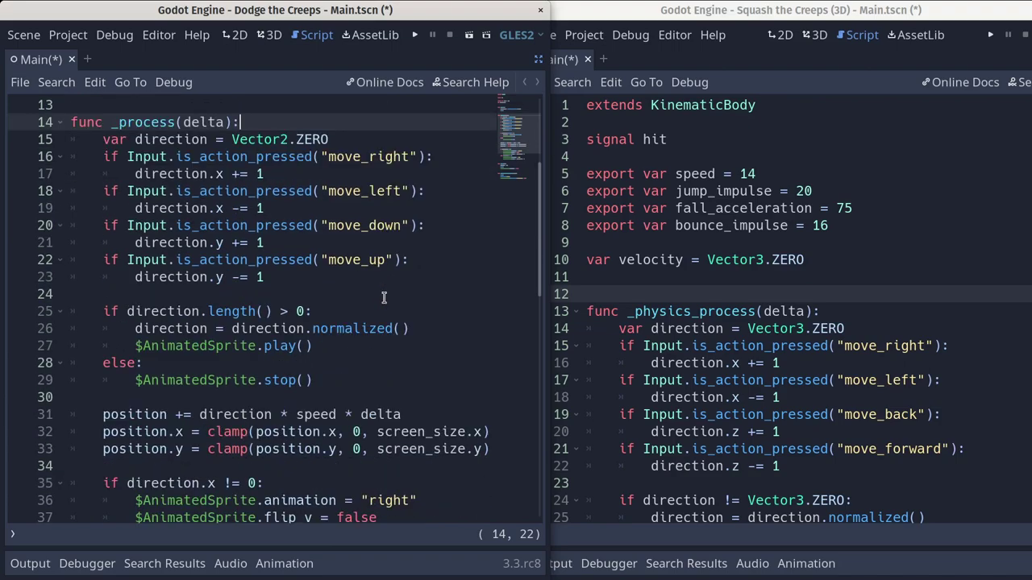
pyautogui.scroll(-4, 897, 254)
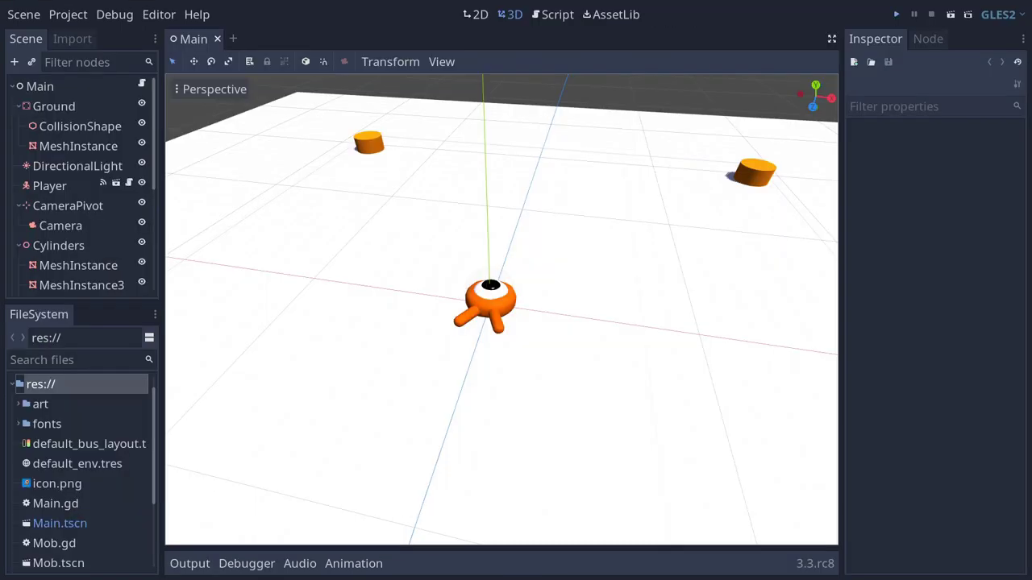
pyautogui.press('F5')
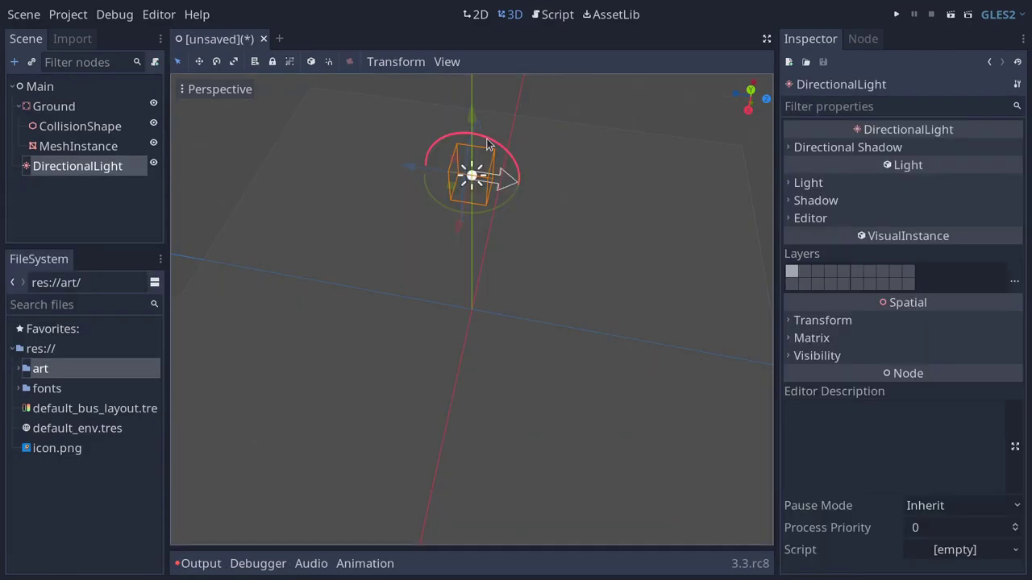
pyautogui.moveTo(507, 150); pyautogui.dragTo(527, 174)
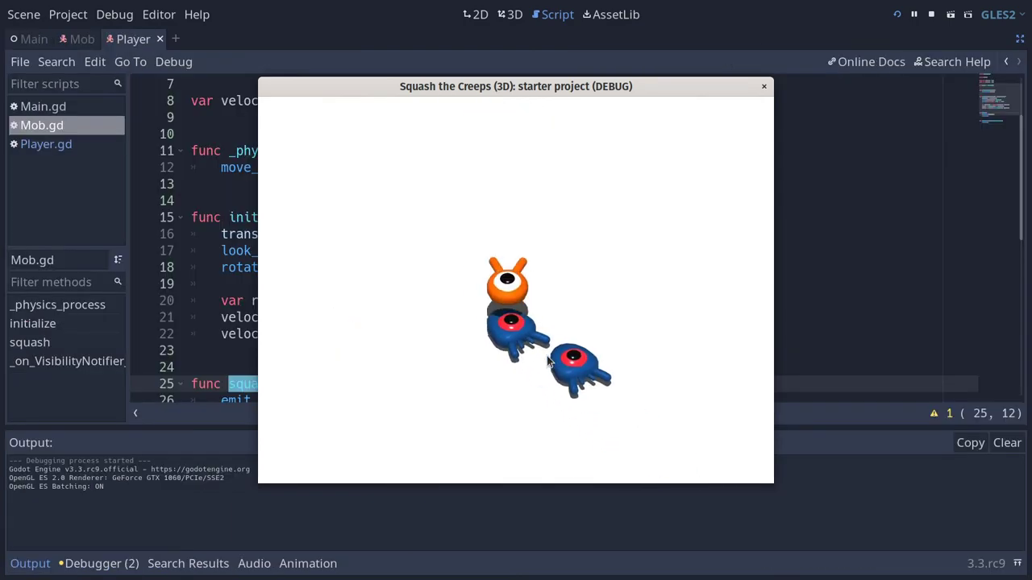
# Step: Steer the orange player across the arena among the blue creeps
pyautogui.press('Right')
pyautogui.press('Down')
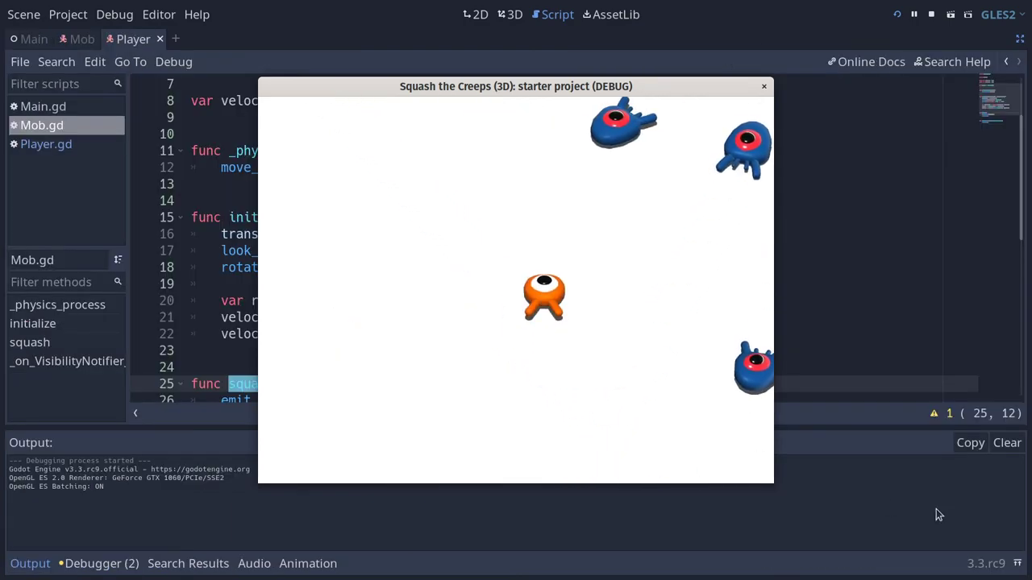
pyautogui.press('Up')
pyautogui.press('Left')
pyautogui.press('Down')
pyautogui.press('Left')
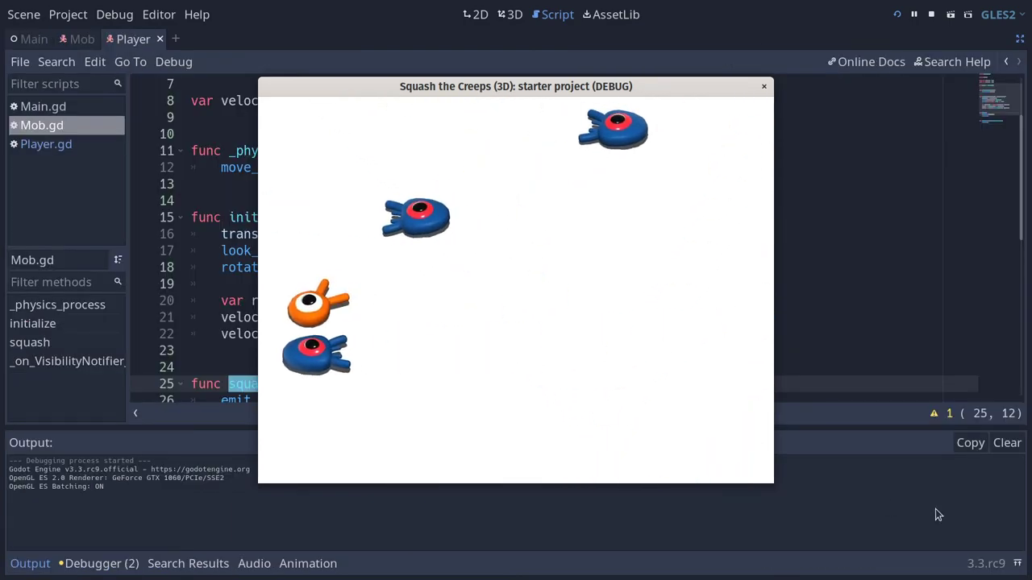
pyautogui.press('Right')
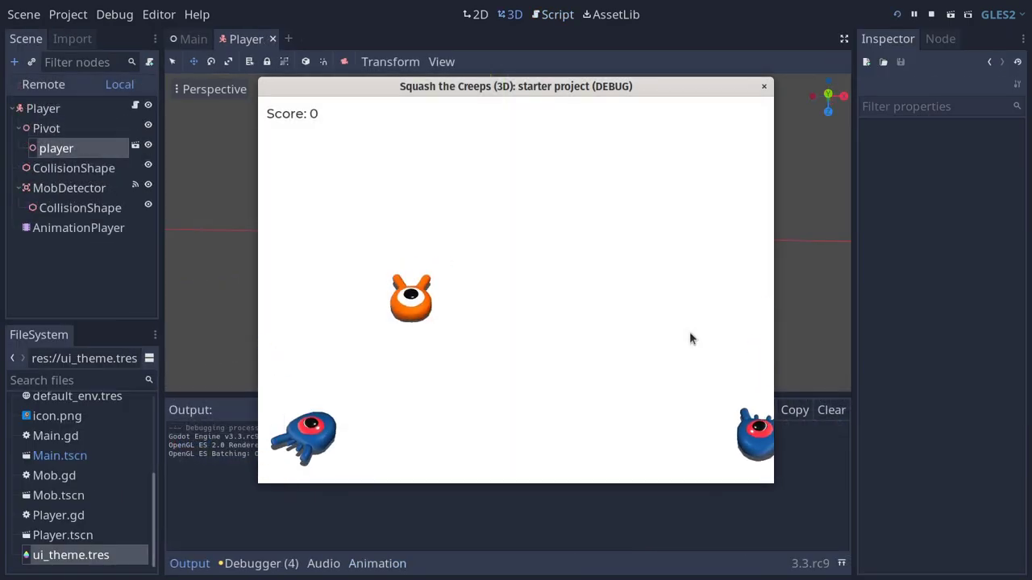
pyautogui.press('Right')
pyautogui.press('Down')
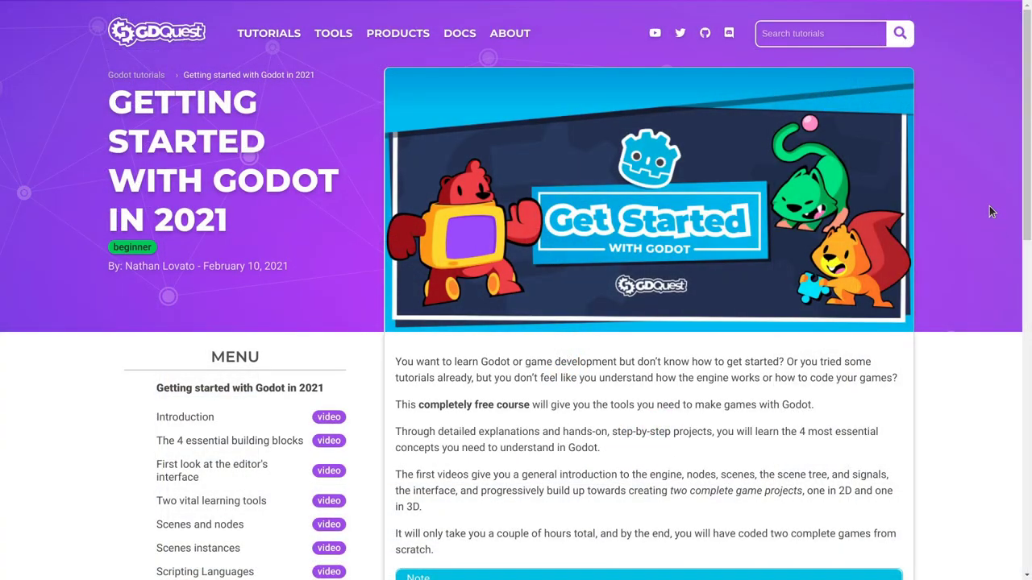
# Step: Visit the building blocks, editor interface, learning tools and first 2D game lessons, then go back to Get Started
pyautogui.scroll(-3, 989, 206)
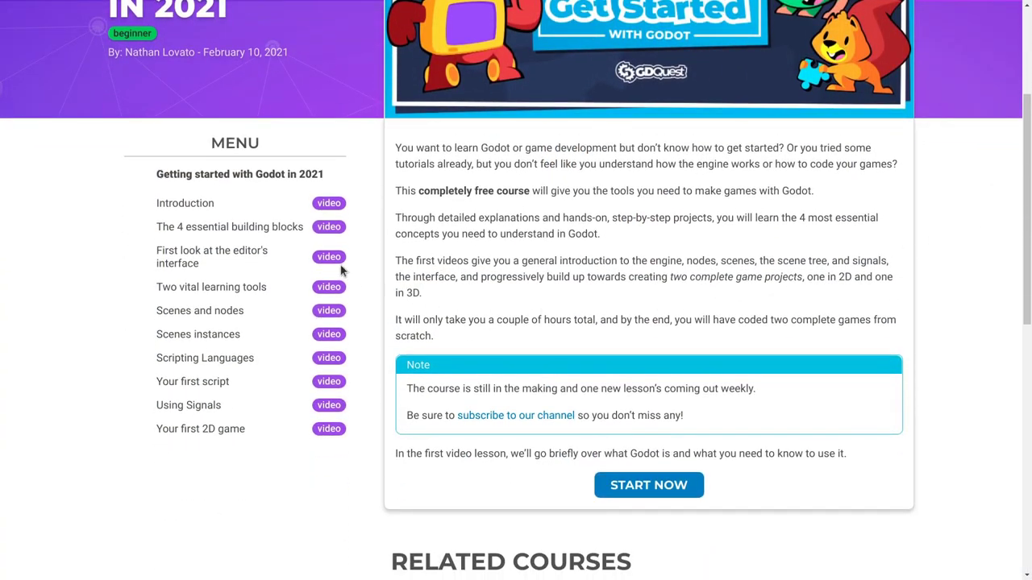
pyautogui.click(251, 228)
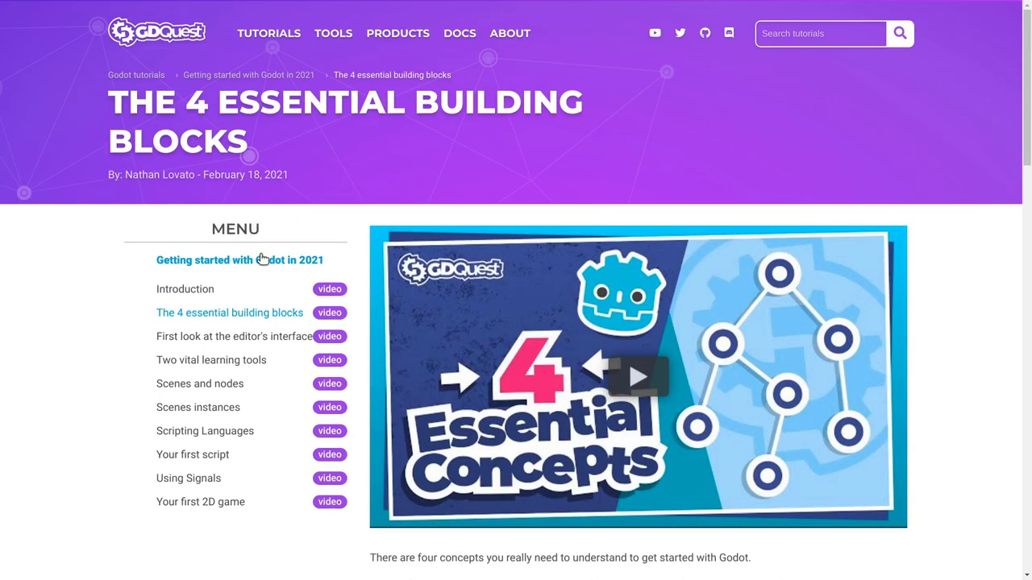
pyautogui.click(215, 338)
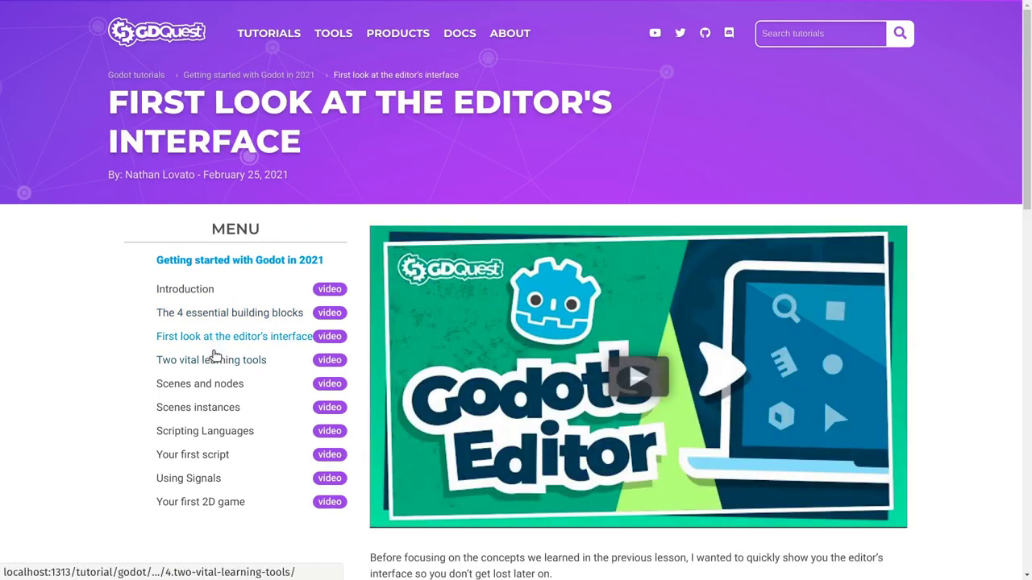
pyautogui.click(214, 363)
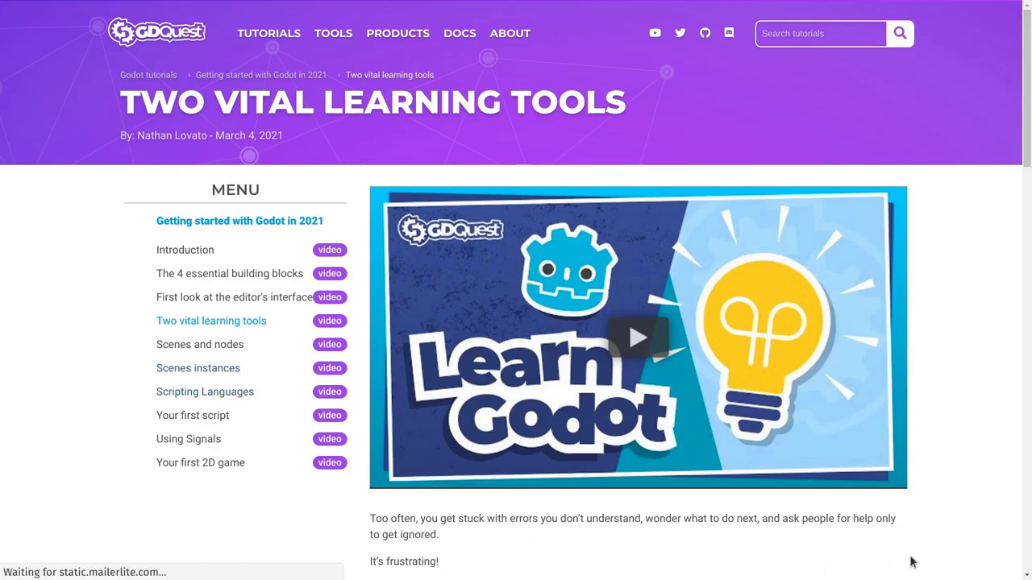
pyautogui.click(221, 465)
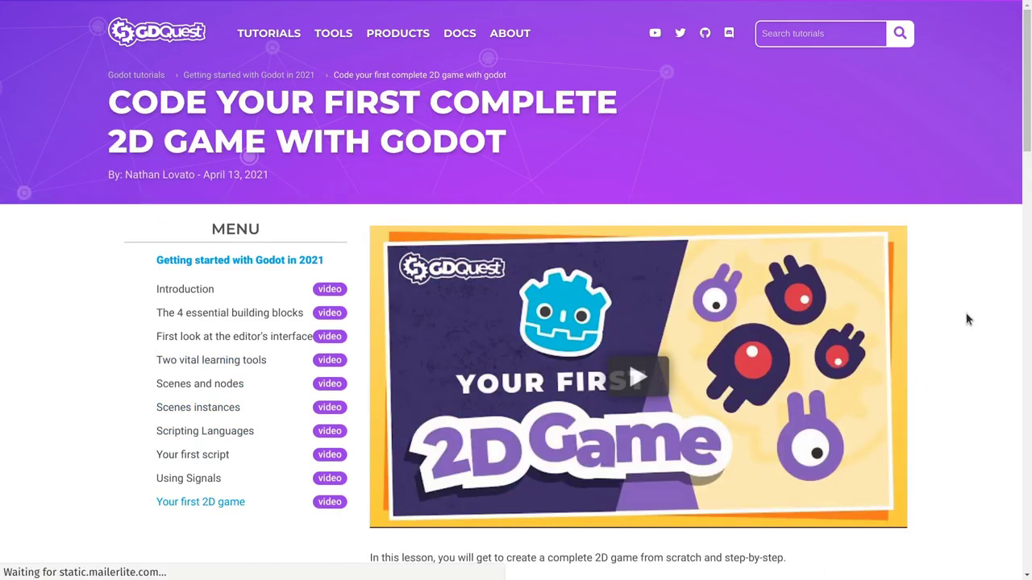
pyautogui.scroll(-3, 977, 237)
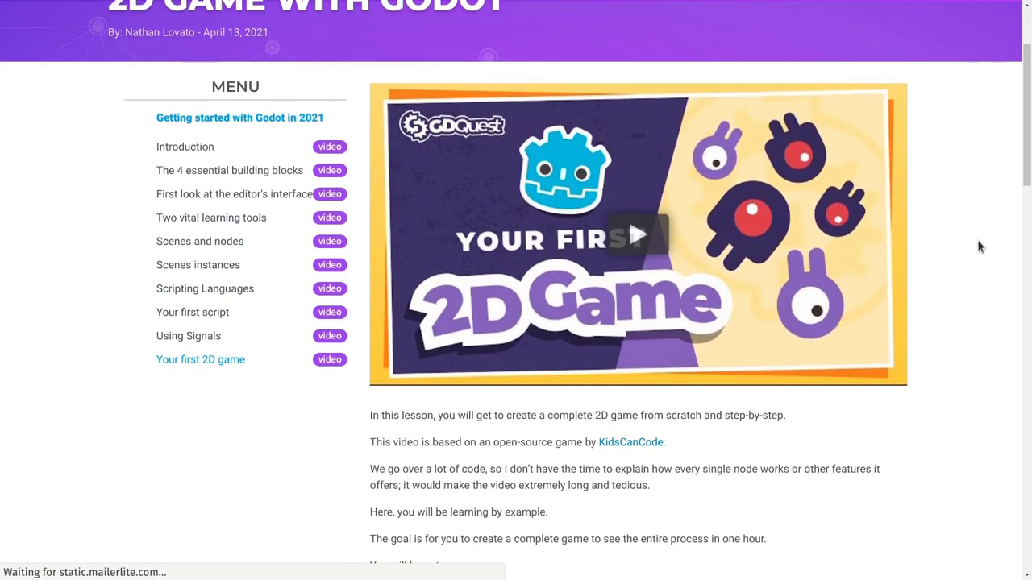
pyautogui.hotkey('alt', 'Left')
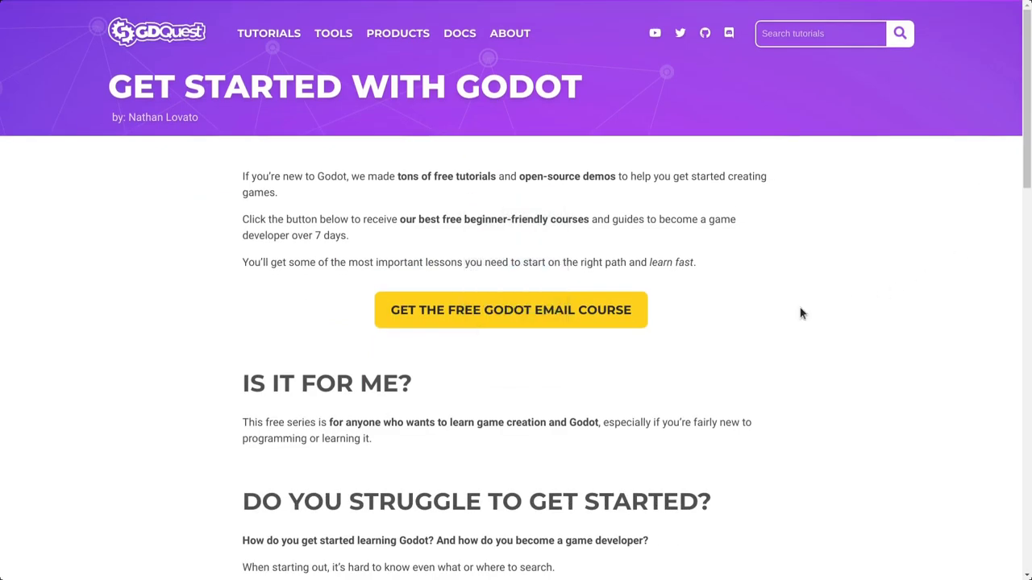
# Step: Dismiss the email course signup form and save 3d-squash-the-creeps.zip into Downloads
pyautogui.click(530, 327)
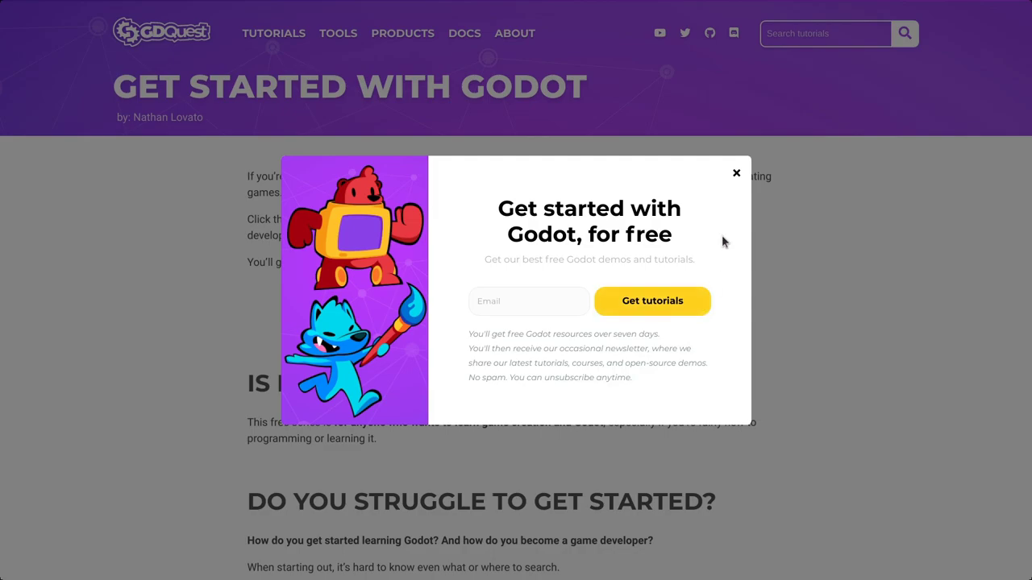
pyautogui.click(736, 176)
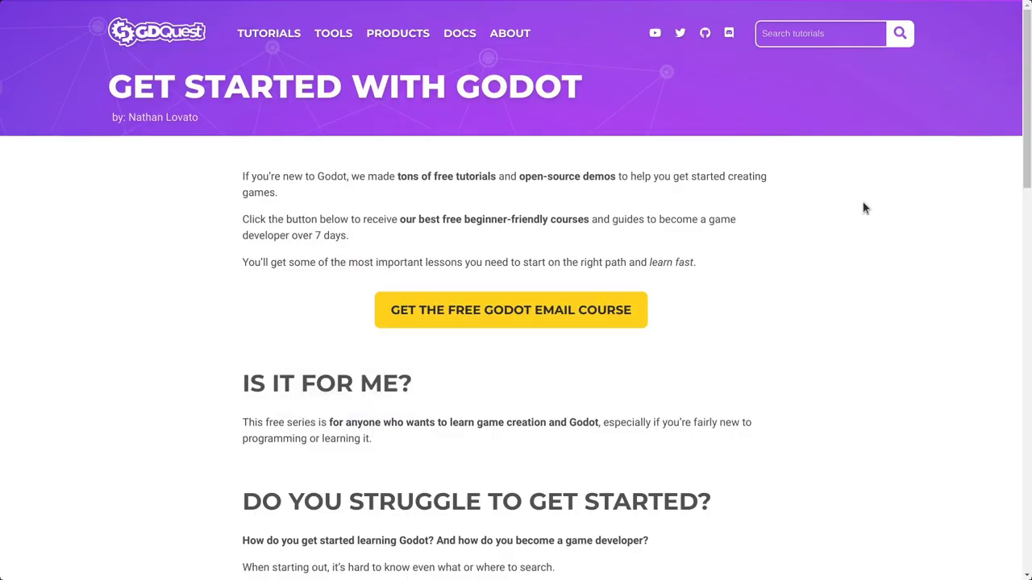
pyautogui.scroll(-3, 877, 206)
pyautogui.scroll(-4, 877, 206)
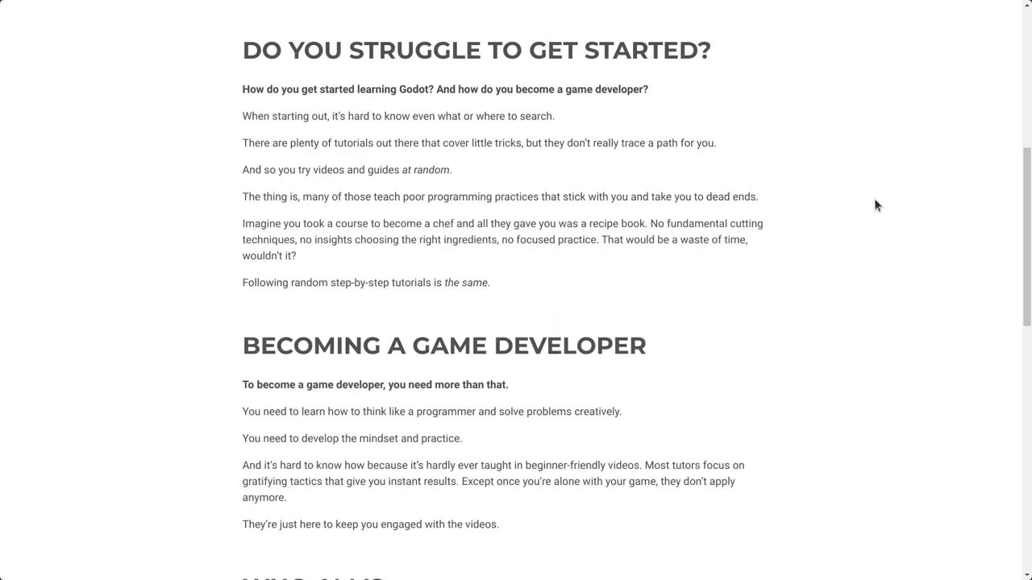
pyautogui.scroll(-5, 877, 205)
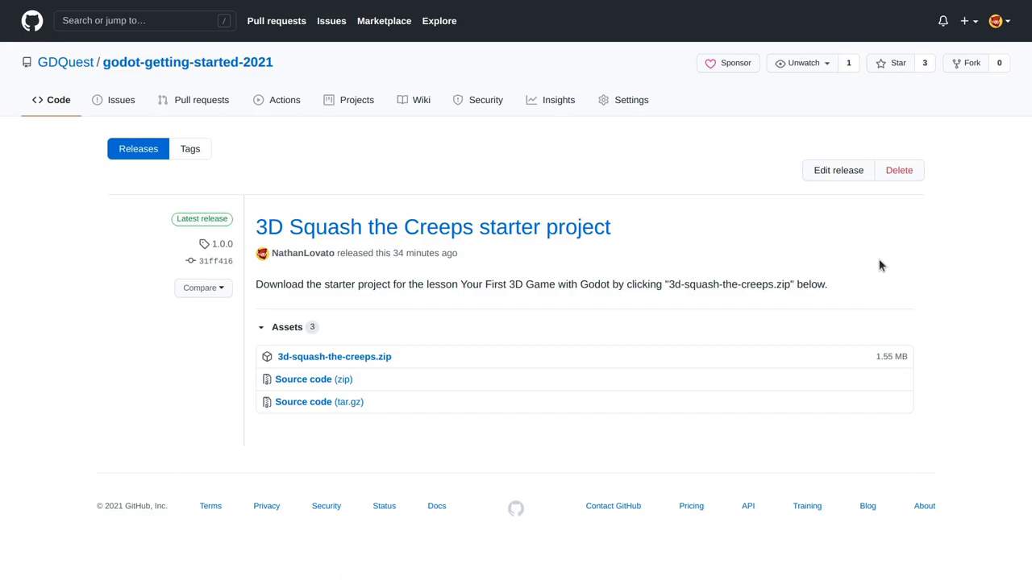
pyautogui.click(388, 363)
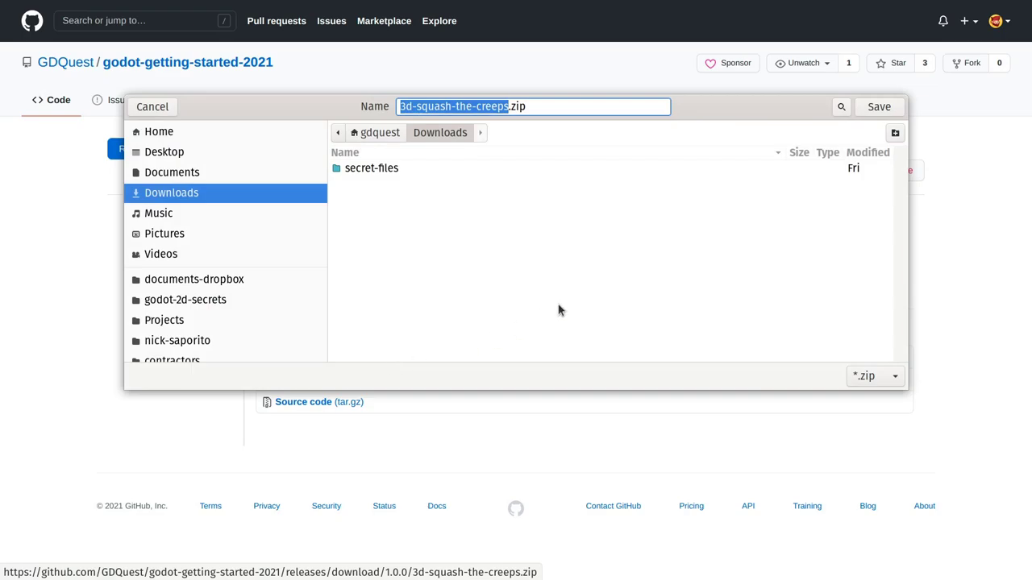
pyautogui.click(880, 113)
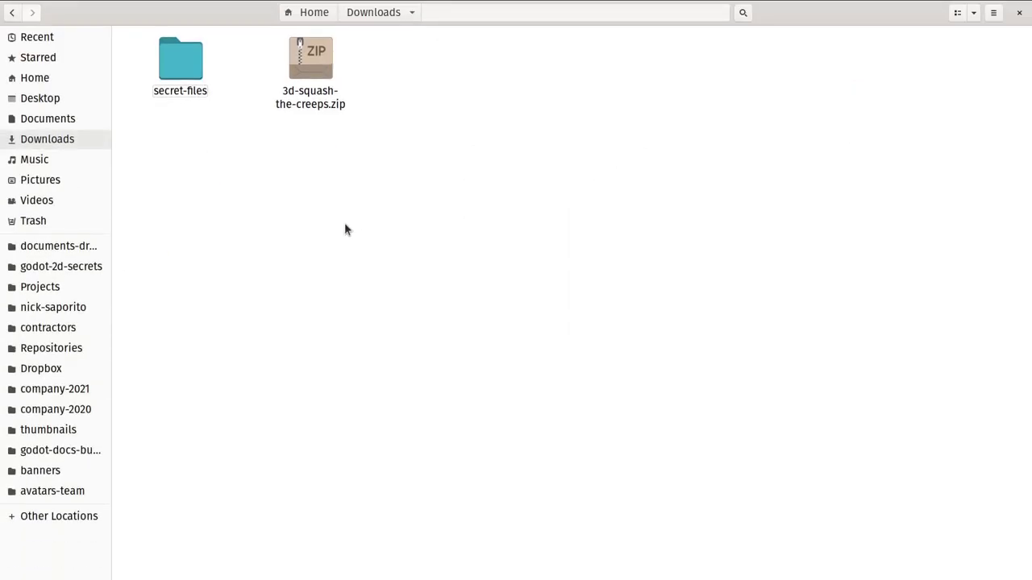
# Step: Extract 3d-squash-the-creeps.zip in Downloads, open the new folder and copy its path
pyautogui.rightClick(296, 54)
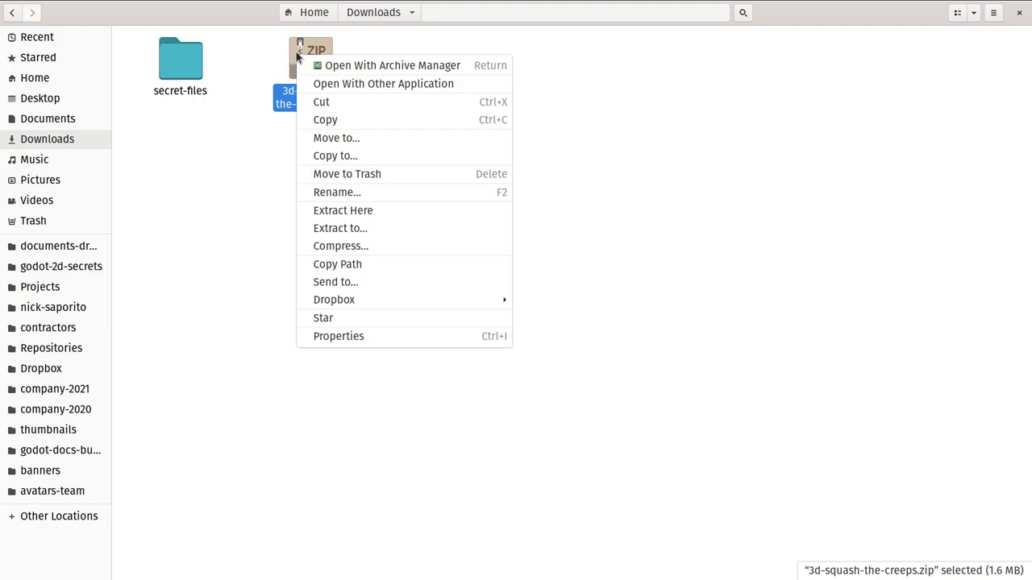
pyautogui.click(340, 213)
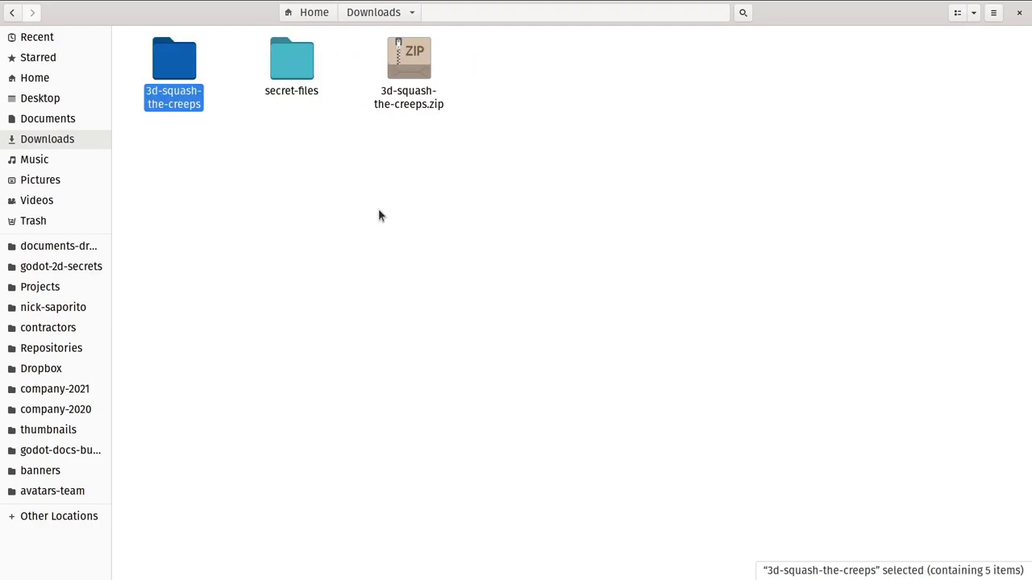
pyautogui.doubleClick(170, 72)
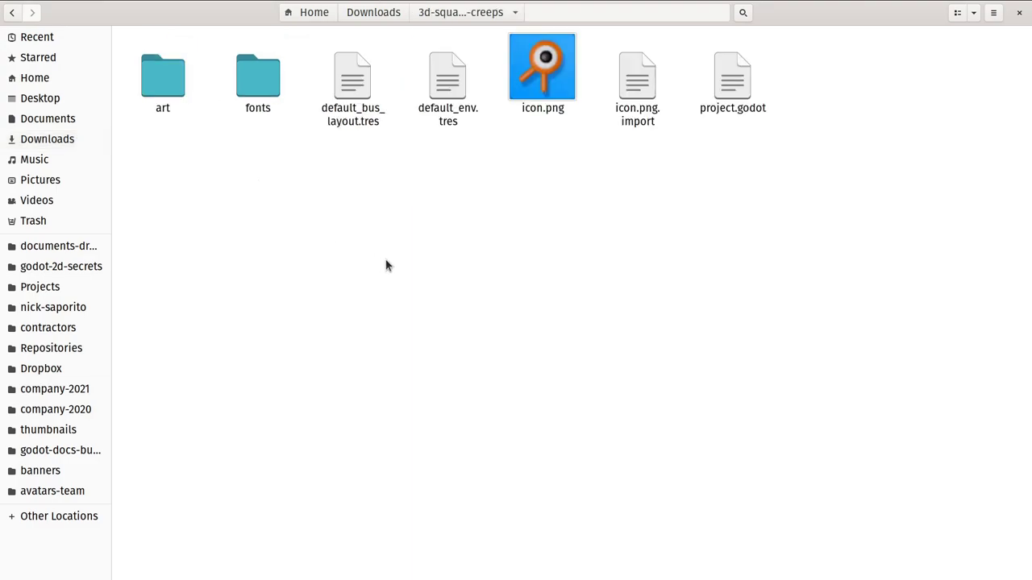
pyautogui.hotkey('ctrl', 'l')
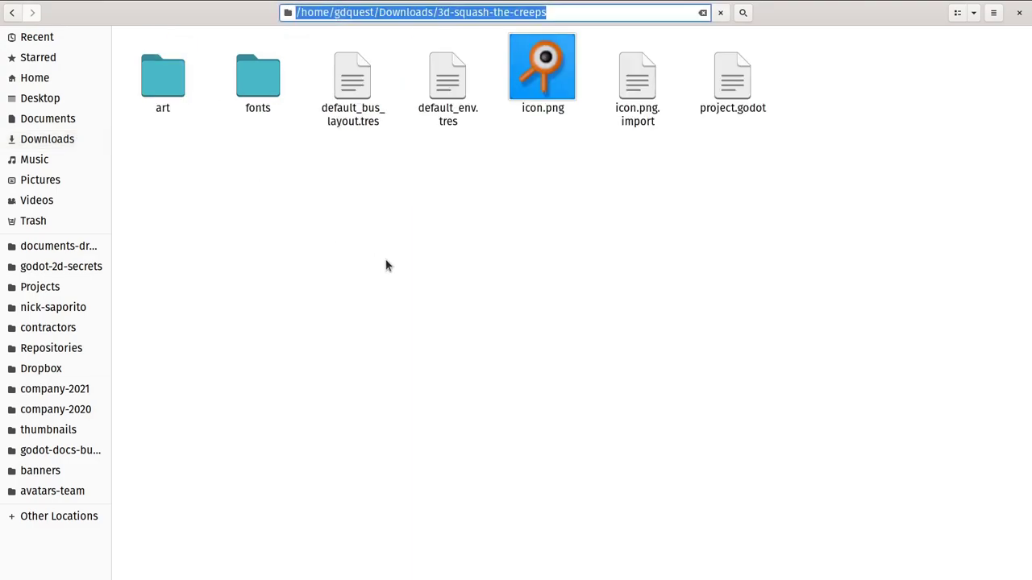
pyautogui.hotkey('ctrl', 'w')
# Step: Launch Godot Engine from the app search
pyautogui.press('super')
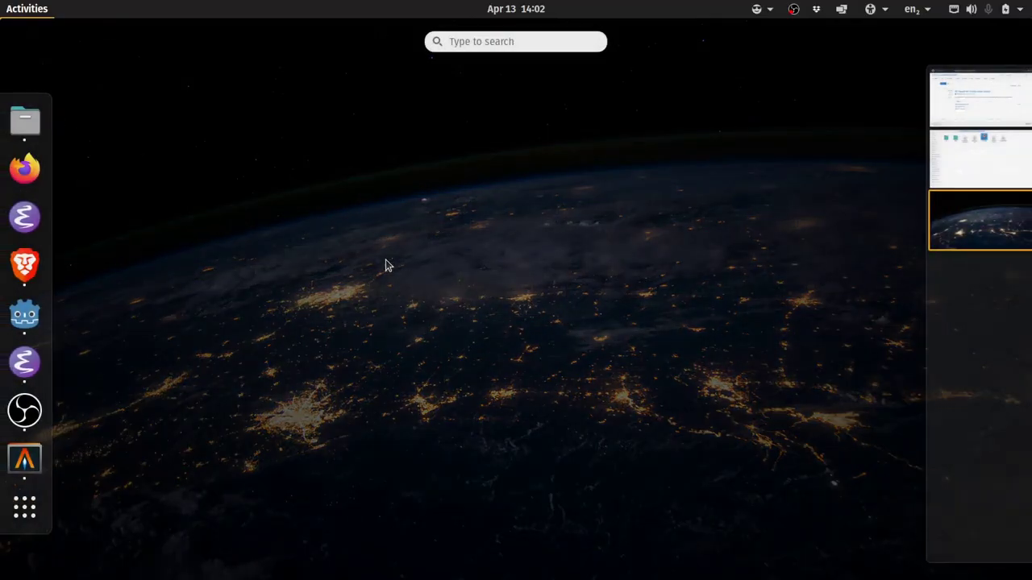
pyautogui.write('godo')
pyautogui.press('Return')
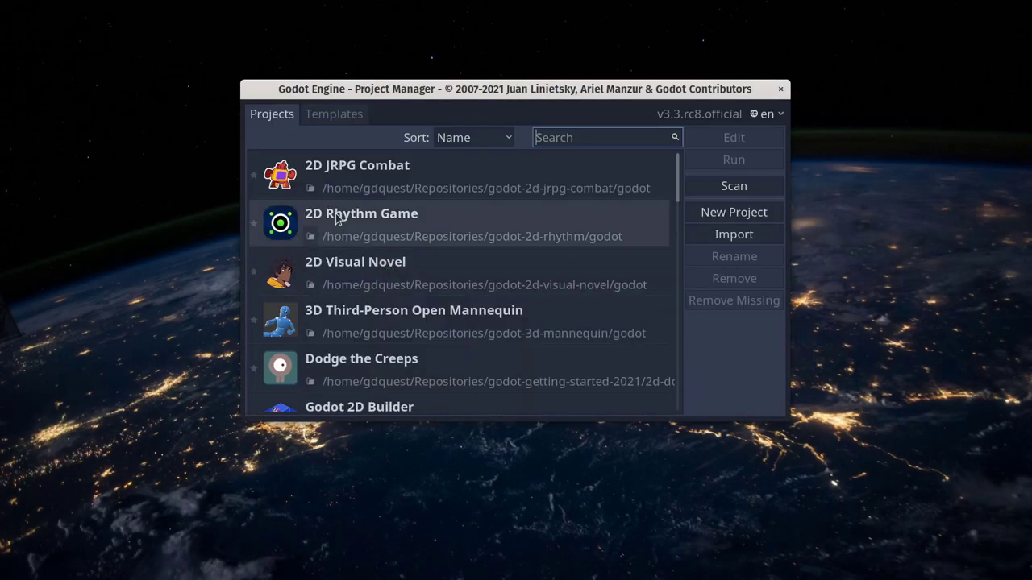
# Step: Import the project by pasting the extracted folder path, and open it for editing
pyautogui.click(742, 235)
pyautogui.hotkey('ctrl', 'a')
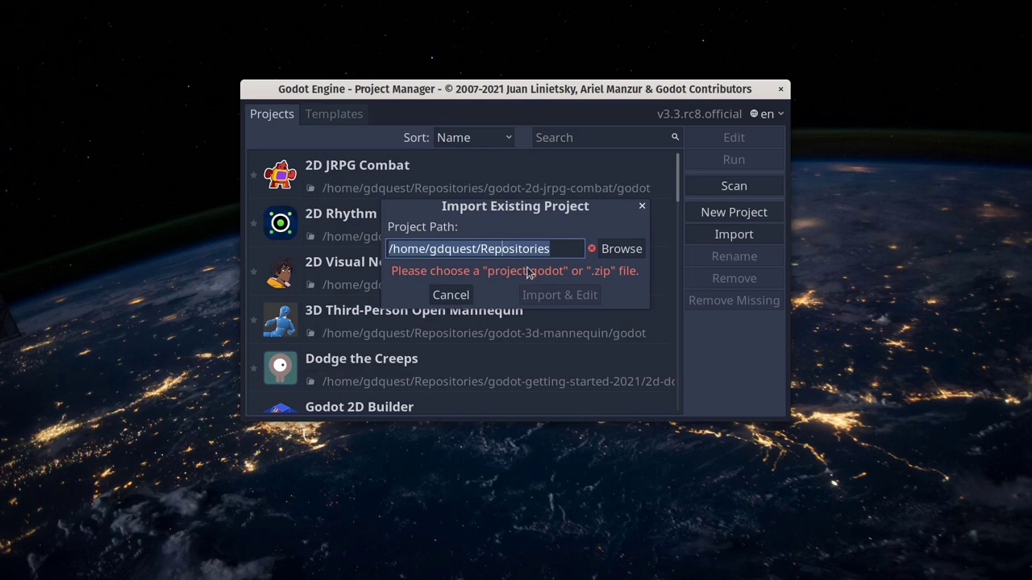
pyautogui.hotkey('ctrl', 'v')
pyautogui.click(561, 295)
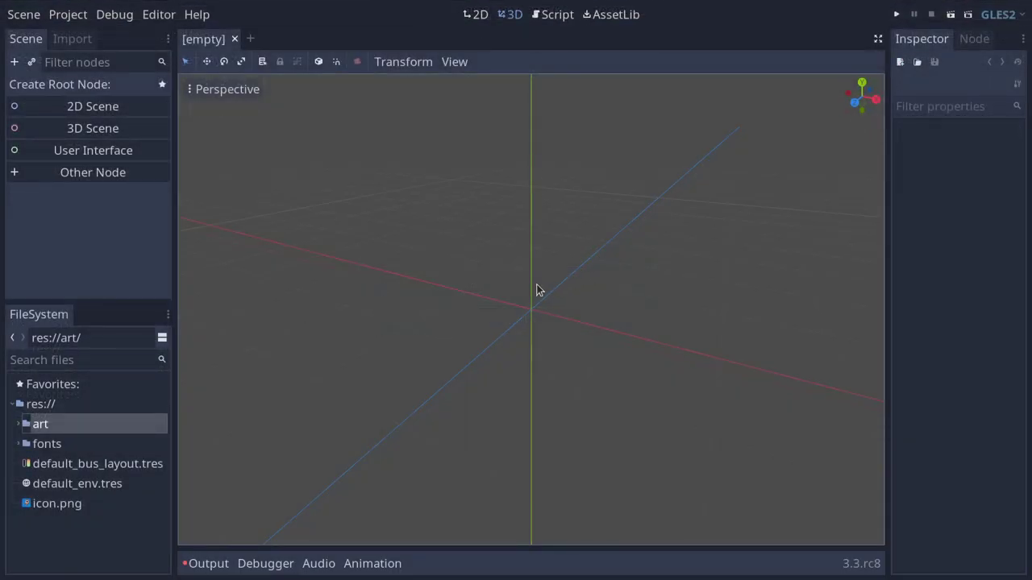
# Step: Enlarge the FileSystem dock and inspect the Montserrat-Medium font in the fonts folder
pyautogui.moveTo(91, 300); pyautogui.dragTo(91, 244)
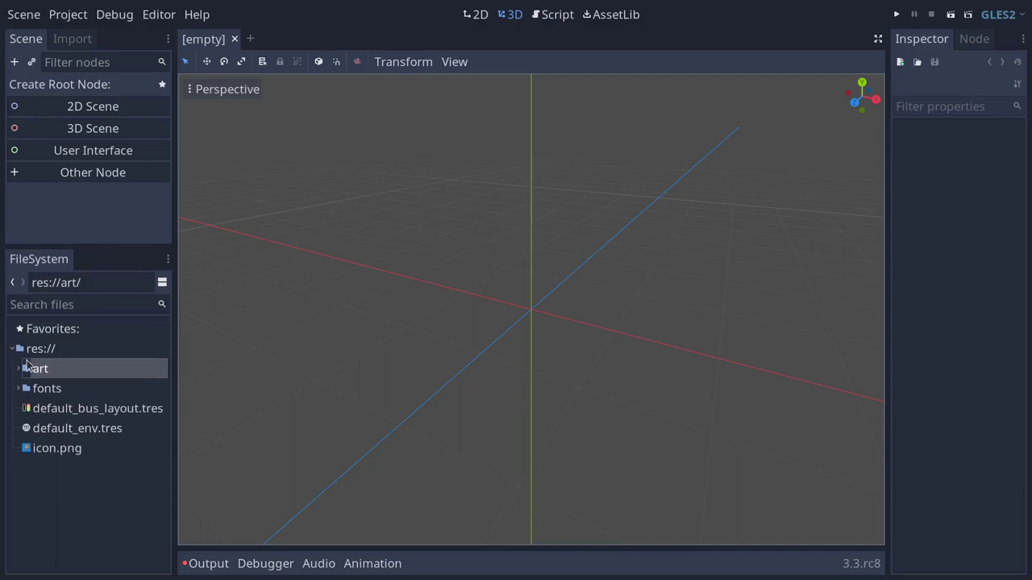
pyautogui.click(18, 389)
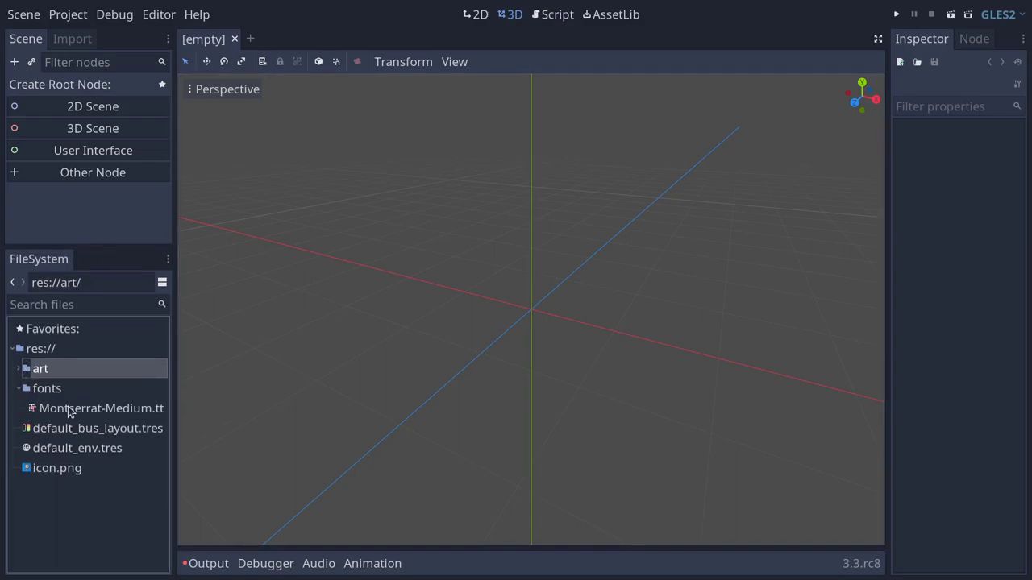
pyautogui.click(73, 410)
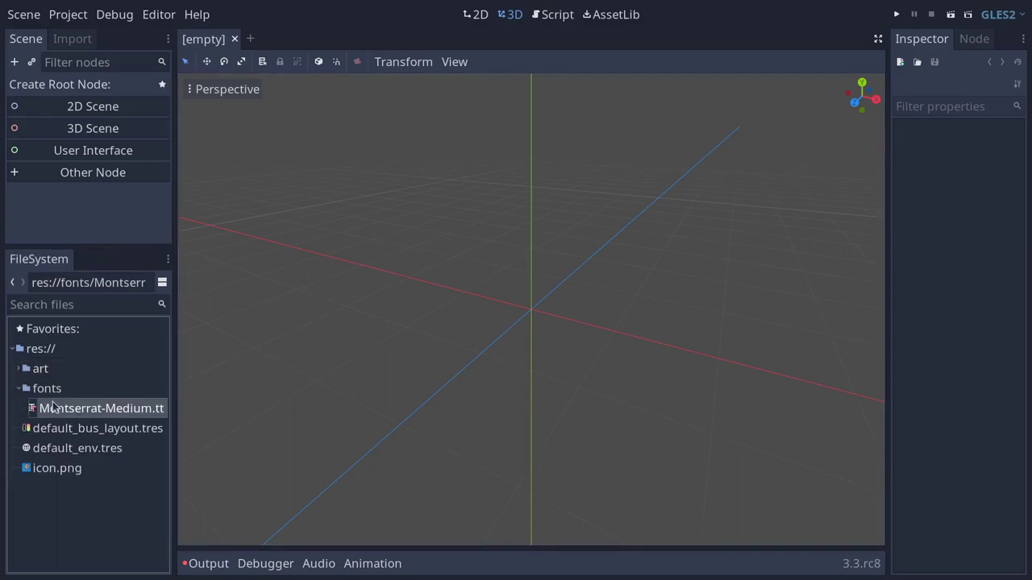
pyautogui.click(18, 388)
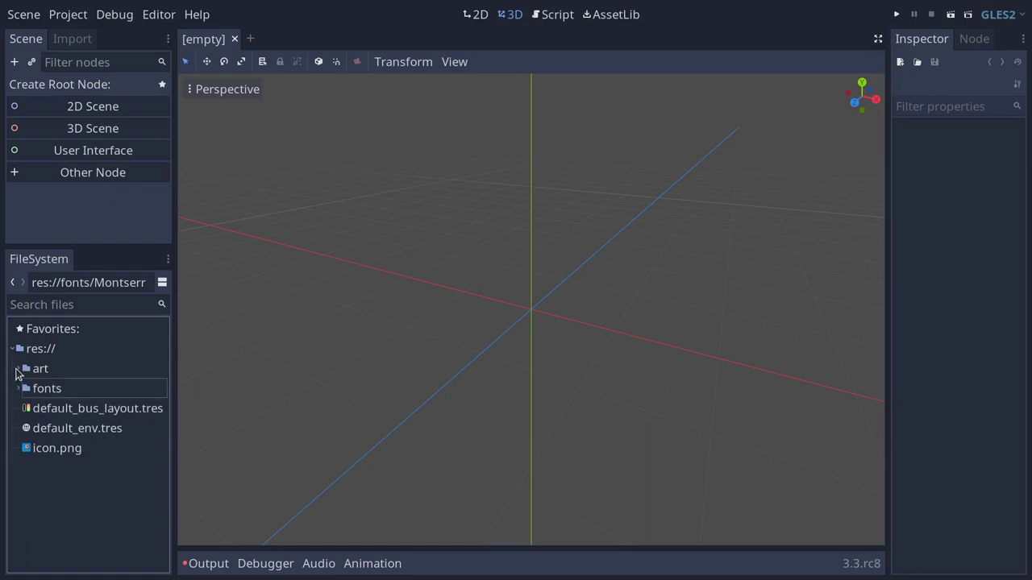
# Step: Browse the art folder's mob.glb, player.glb, materials and music file, then collapse it
pyautogui.click(18, 370)
pyautogui.click(72, 429)
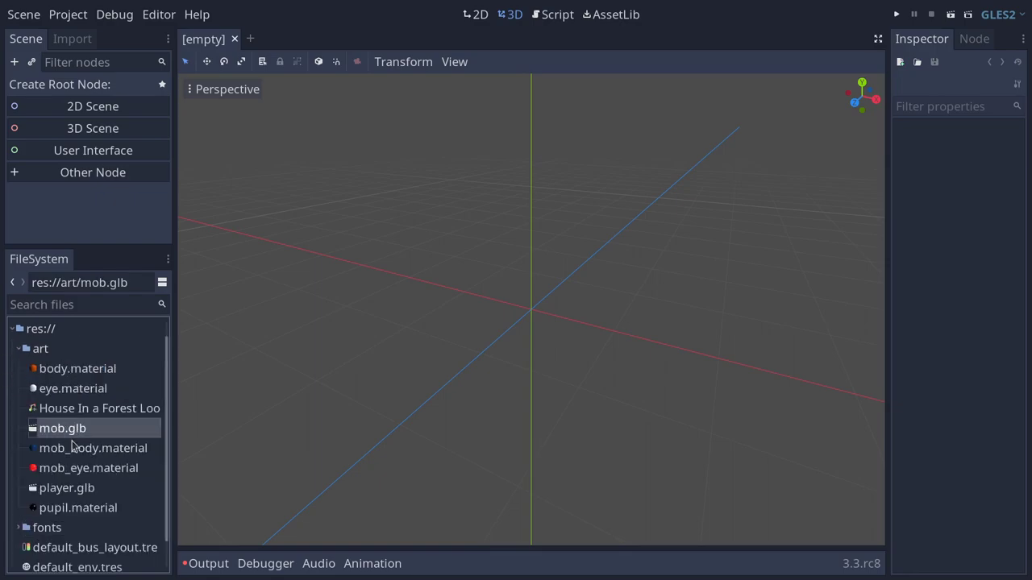
pyautogui.click(78, 490)
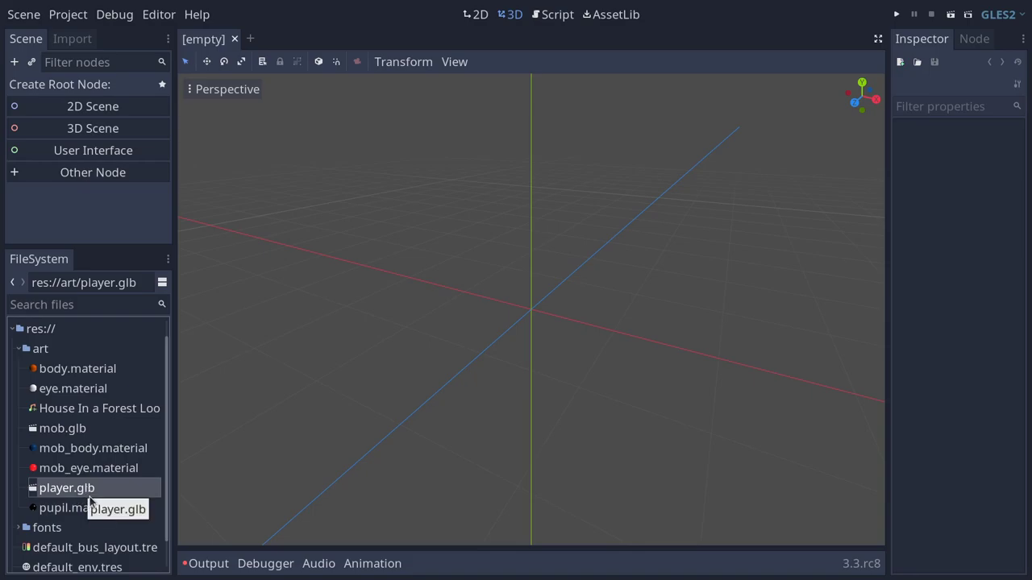
pyautogui.click(105, 389)
pyautogui.keyDown('shift'); pyautogui.click(105, 368); pyautogui.keyUp('shift')
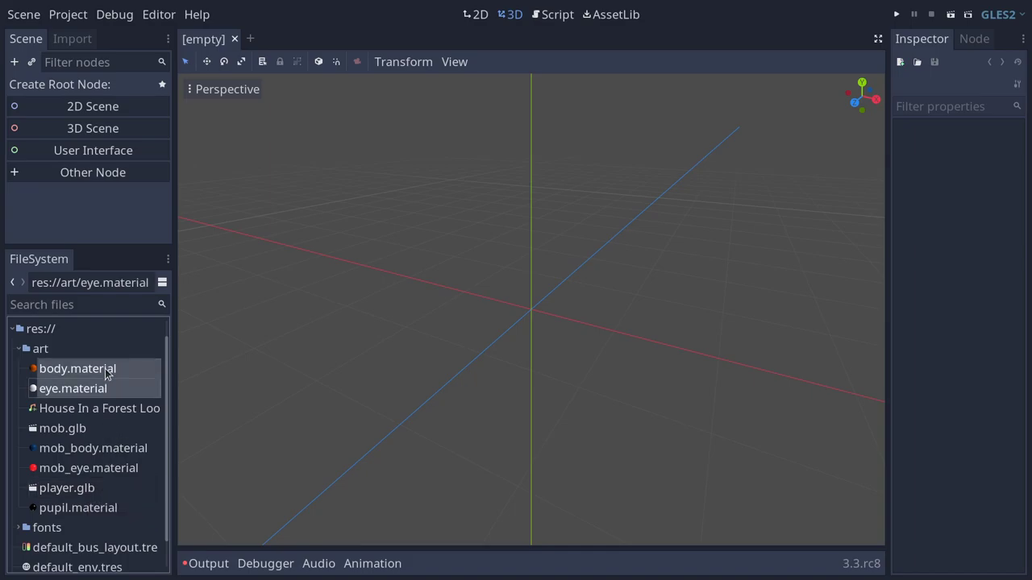
pyautogui.click(115, 468)
pyautogui.click(103, 409)
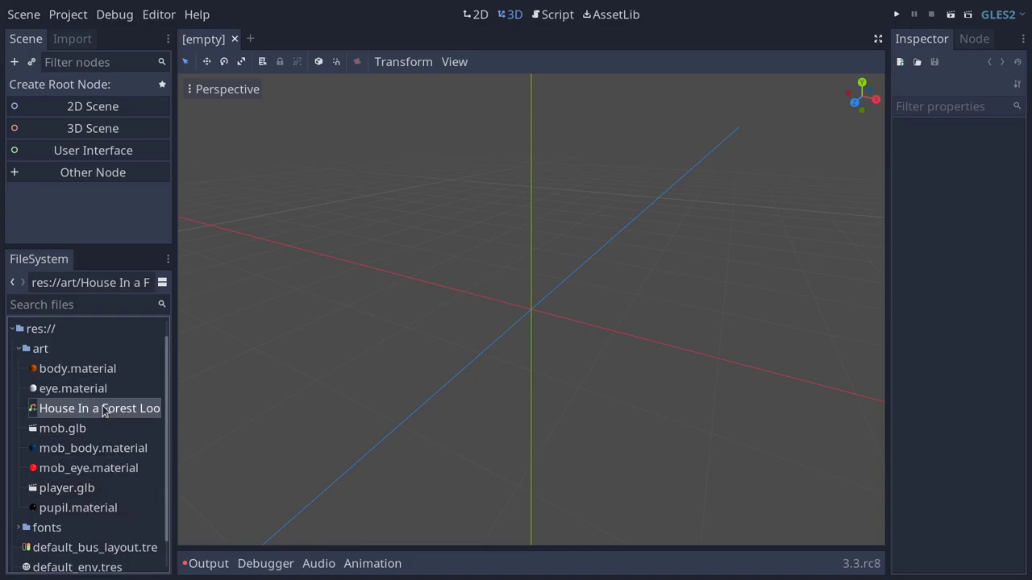
pyautogui.doubleClick(69, 348)
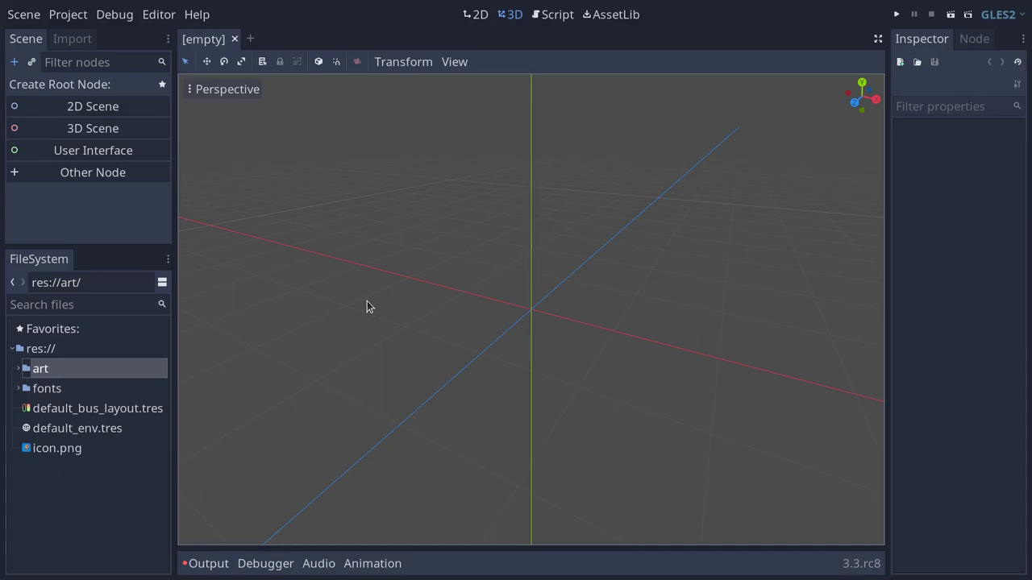
# Step: Make a plain Node the scene root, rename it Main, and select it
pyautogui.click(79, 179)
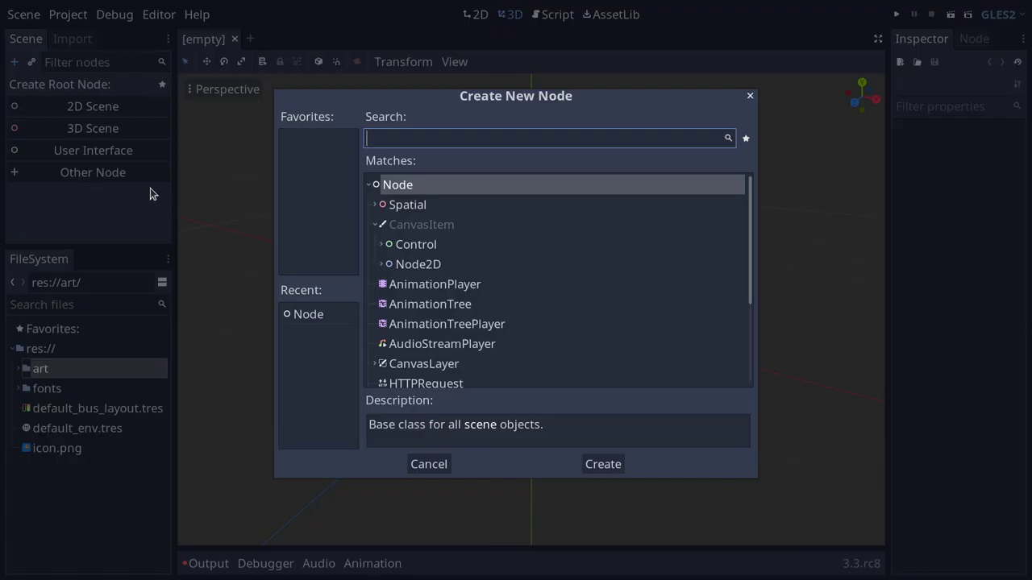
pyautogui.click(439, 188)
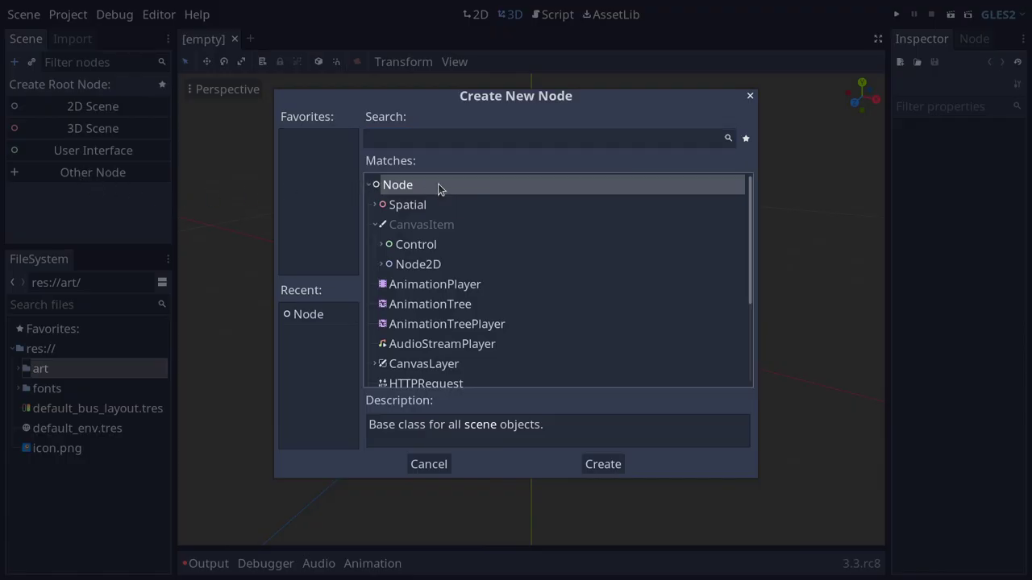
pyautogui.doubleClick(439, 188)
pyautogui.press('F2')
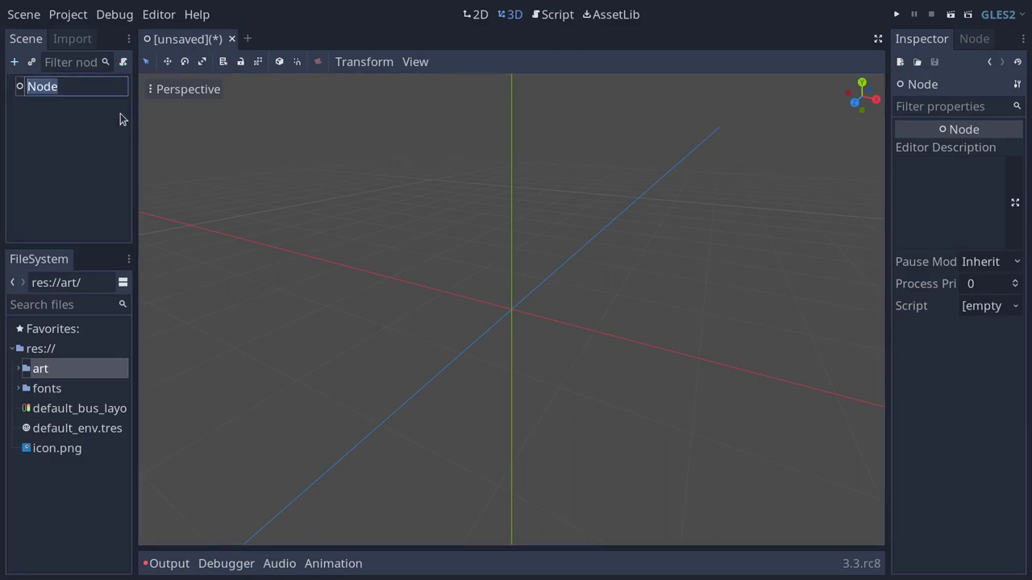
pyautogui.write('Main')
pyautogui.press('Return')
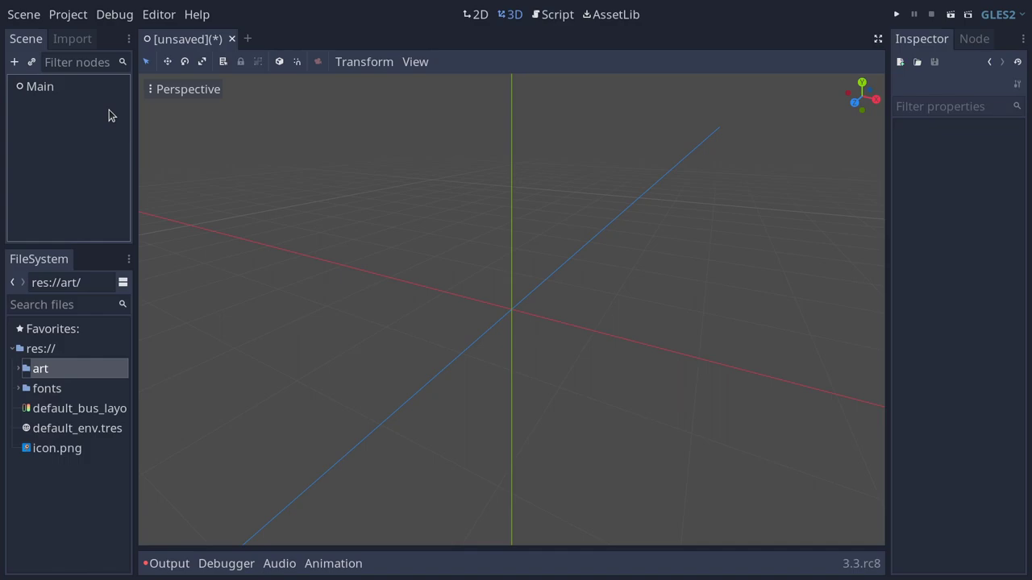
pyautogui.click(72, 90)
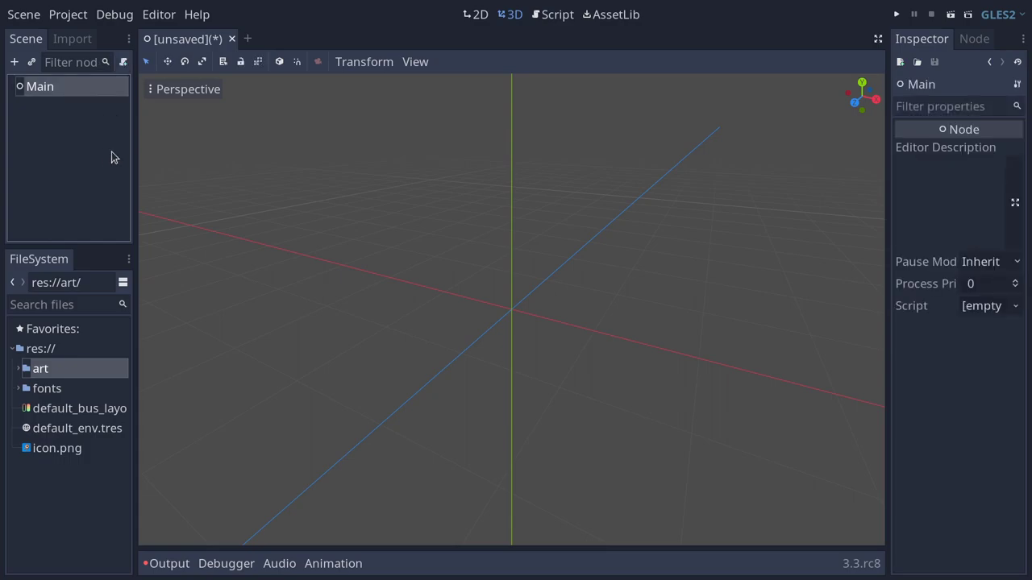
# Step: Search 'static' to add a StaticBody under Main, then rename it Ground
pyautogui.hotkey('ctrl', 'a')
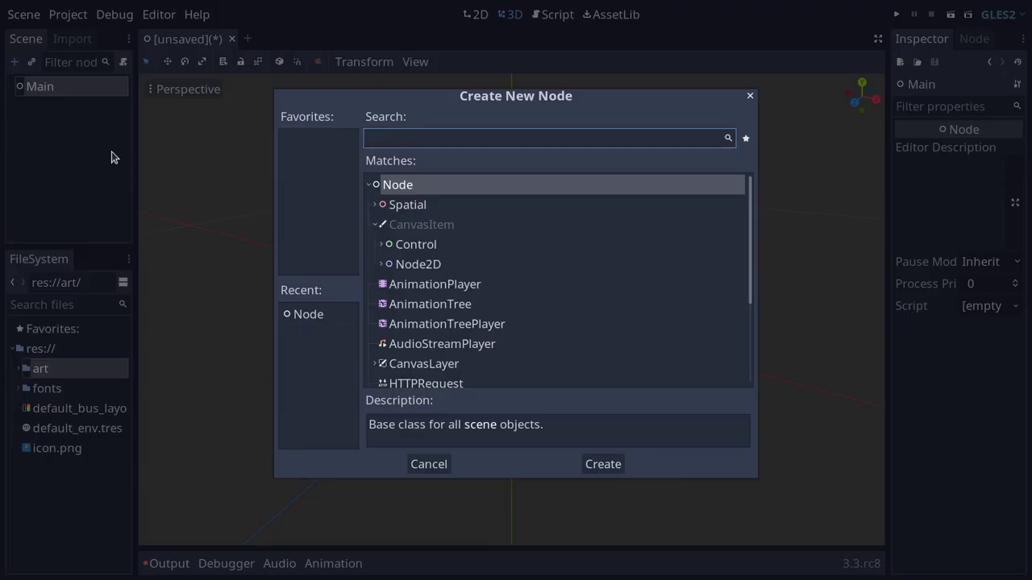
pyautogui.write('static')
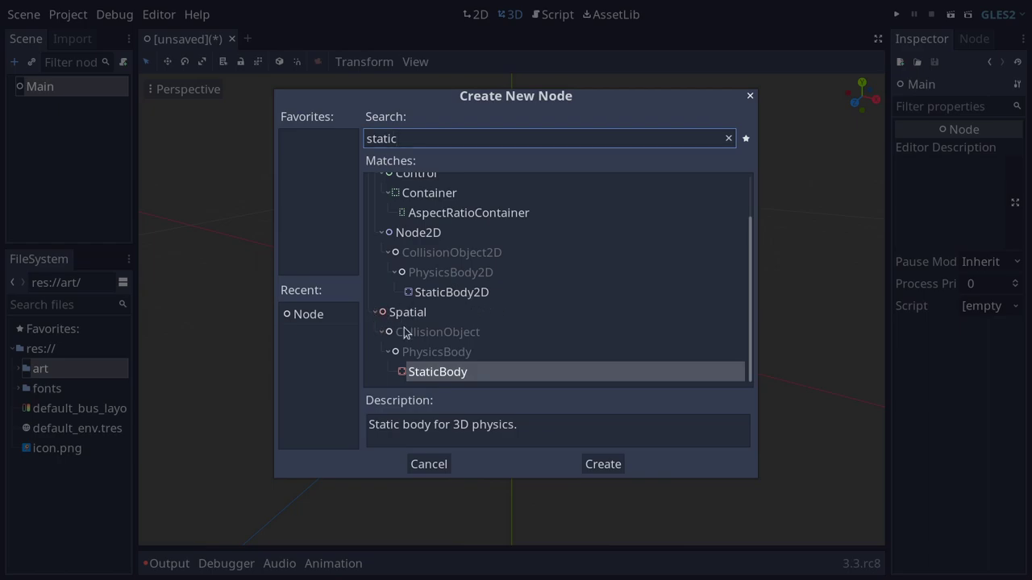
pyautogui.click(597, 467)
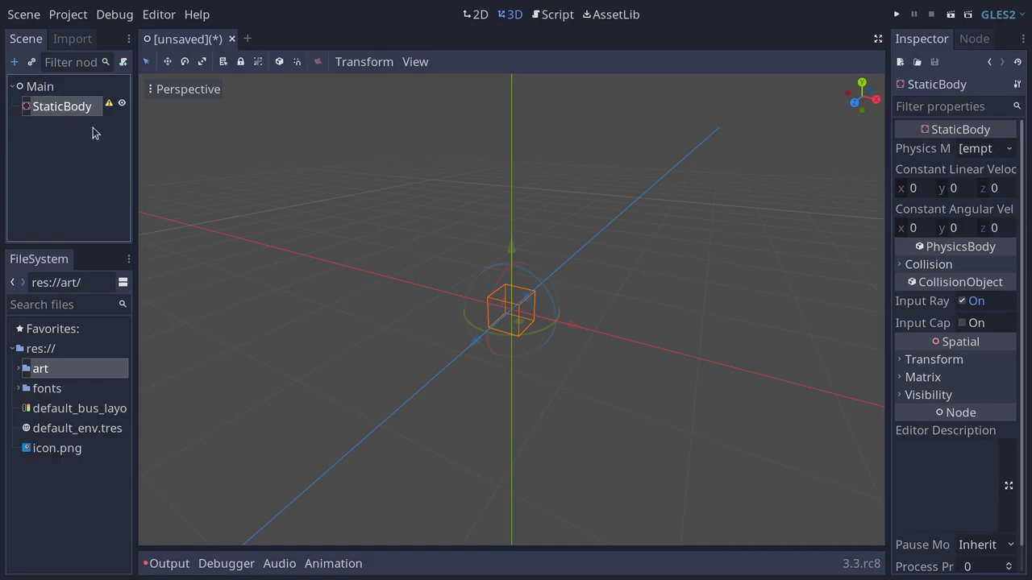
pyautogui.doubleClick(81, 108)
pyautogui.write('Ground')
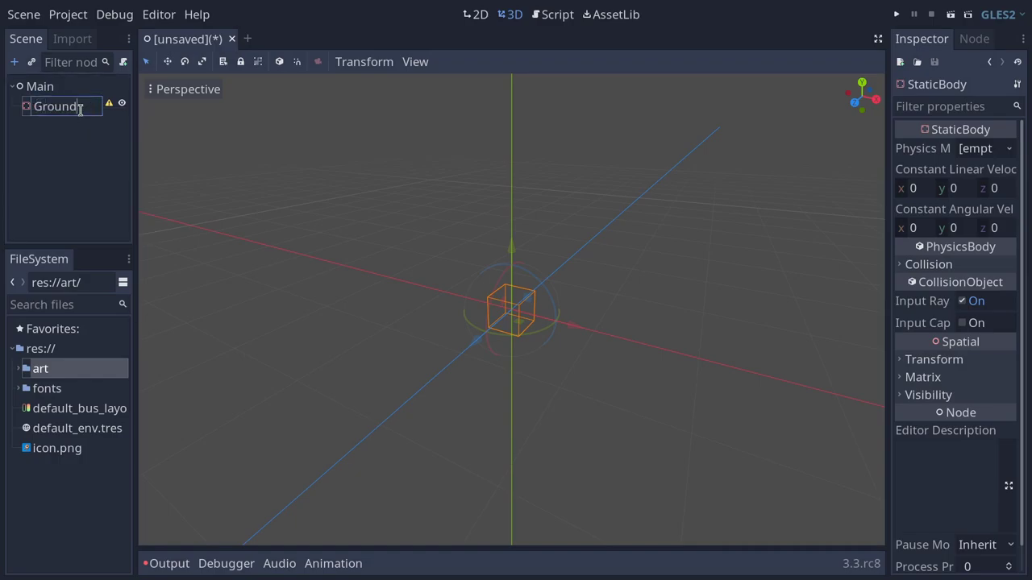
pyautogui.press('Return')
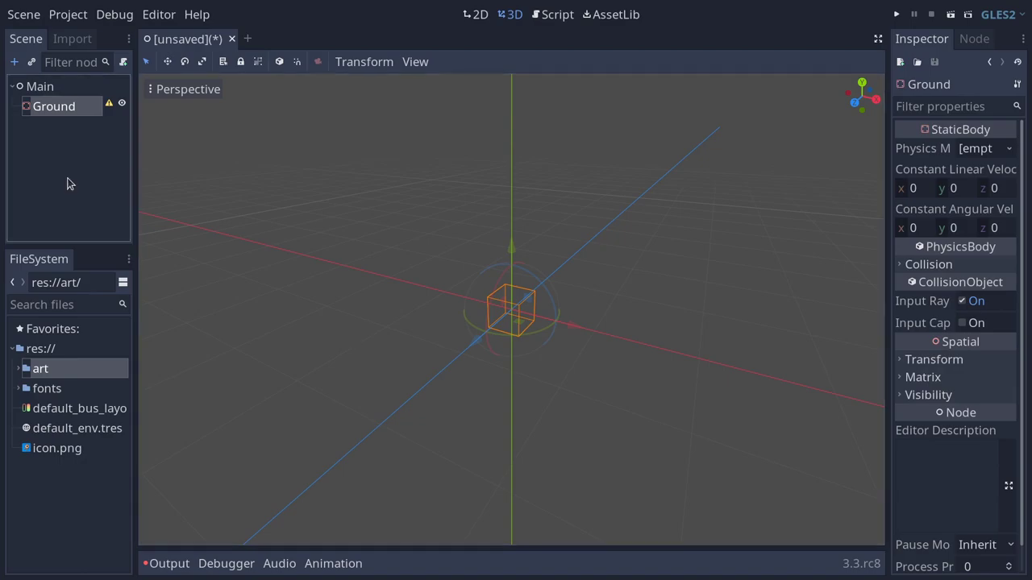
pyautogui.hotkey('ctrl', 'a')
# Step: Search 'collision' to add a CollisionShape under Ground, then widen the Scene dock
pyautogui.write('collision')
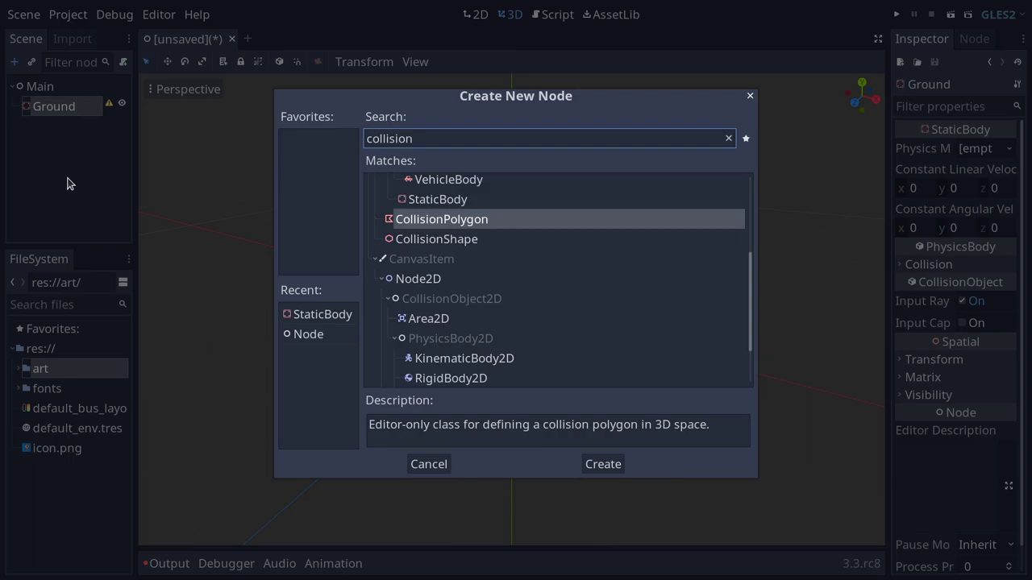
pyautogui.press('Down')
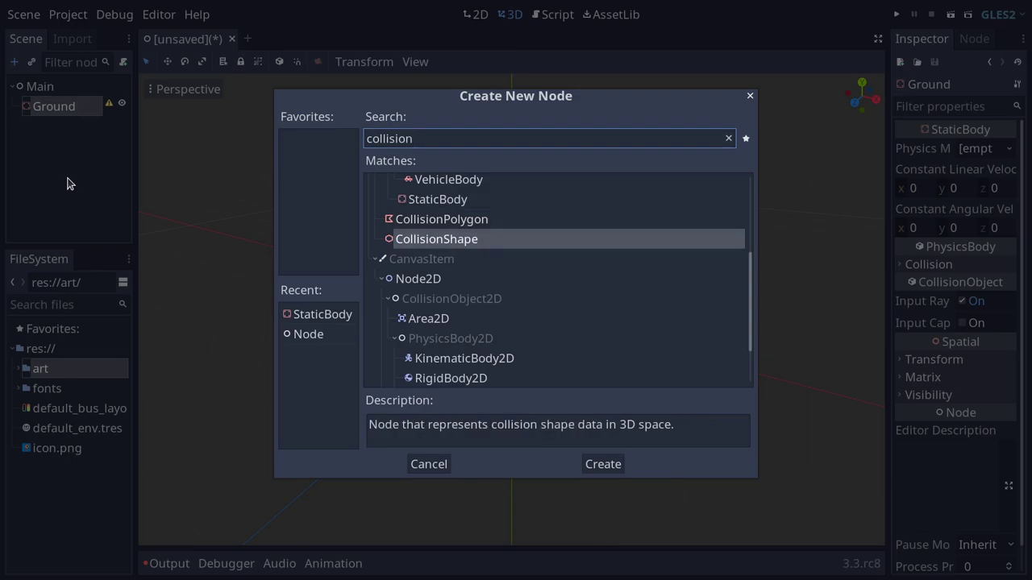
pyautogui.press('Return')
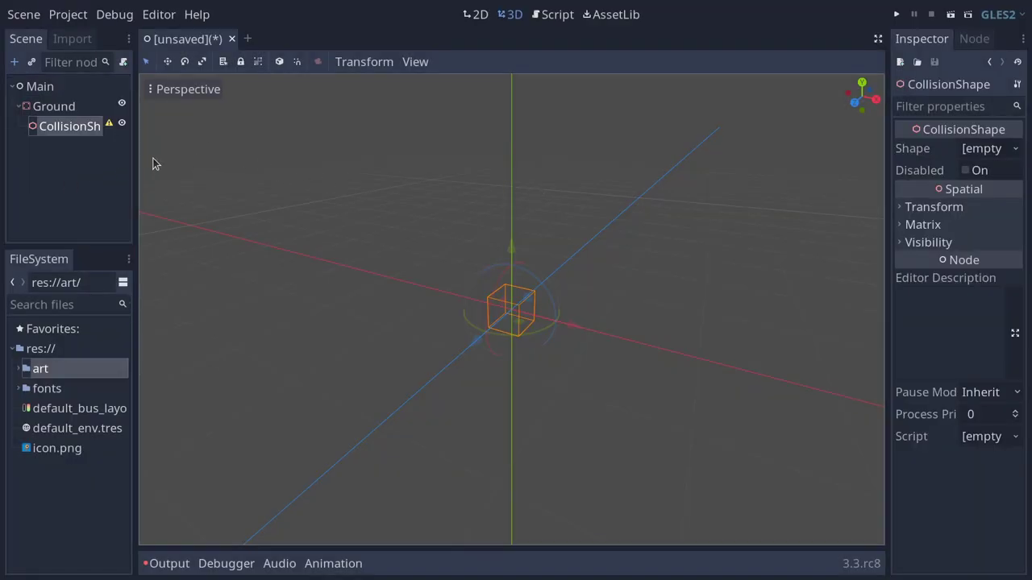
pyautogui.moveTo(137, 145); pyautogui.dragTo(167, 143)
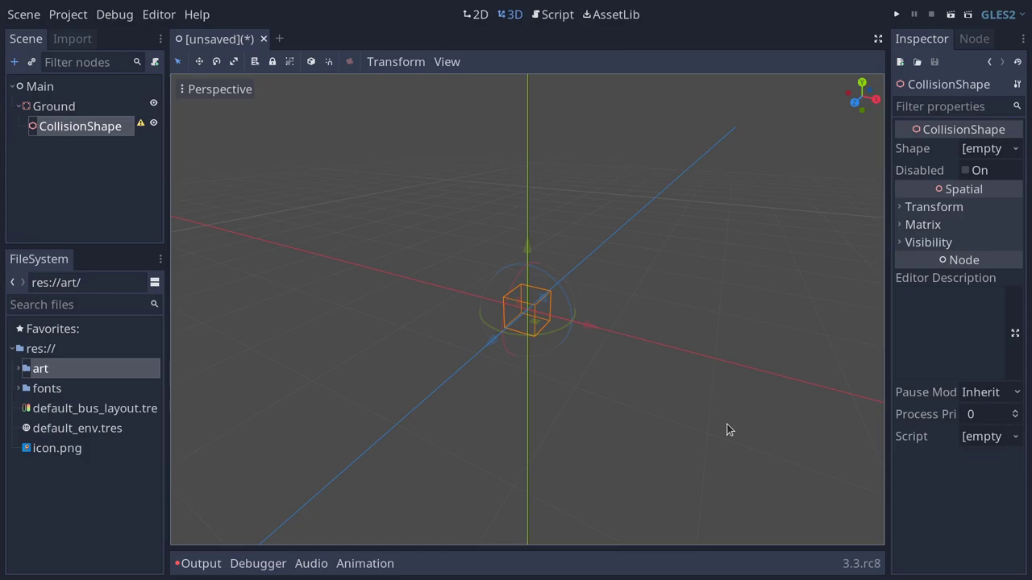
# Step: Assign a new BoxShape to the CollisionShape and stretch it along X and Z in the viewport
pyautogui.click(978, 153)
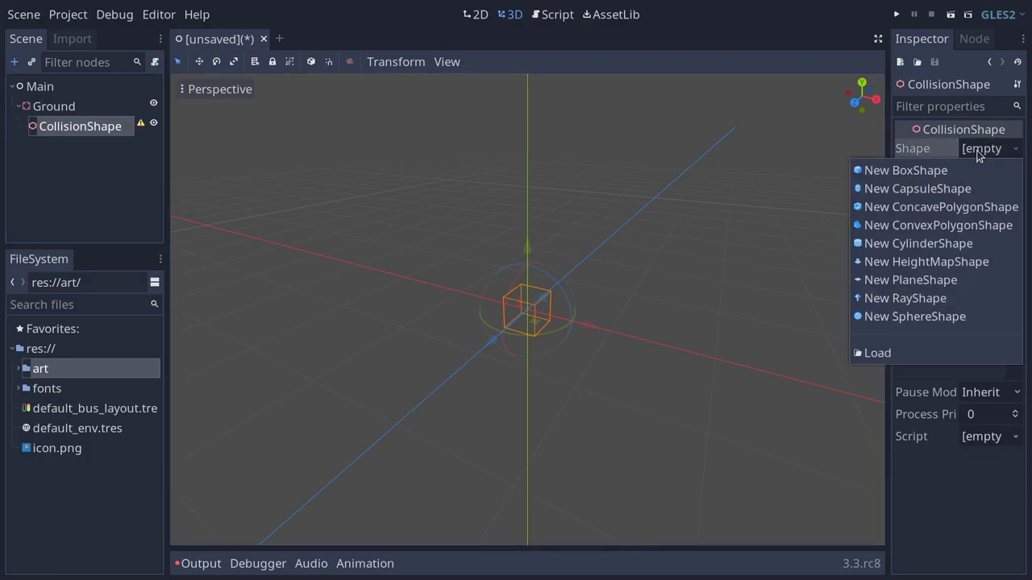
pyautogui.click(925, 170)
pyautogui.scroll(-5, 564, 321)
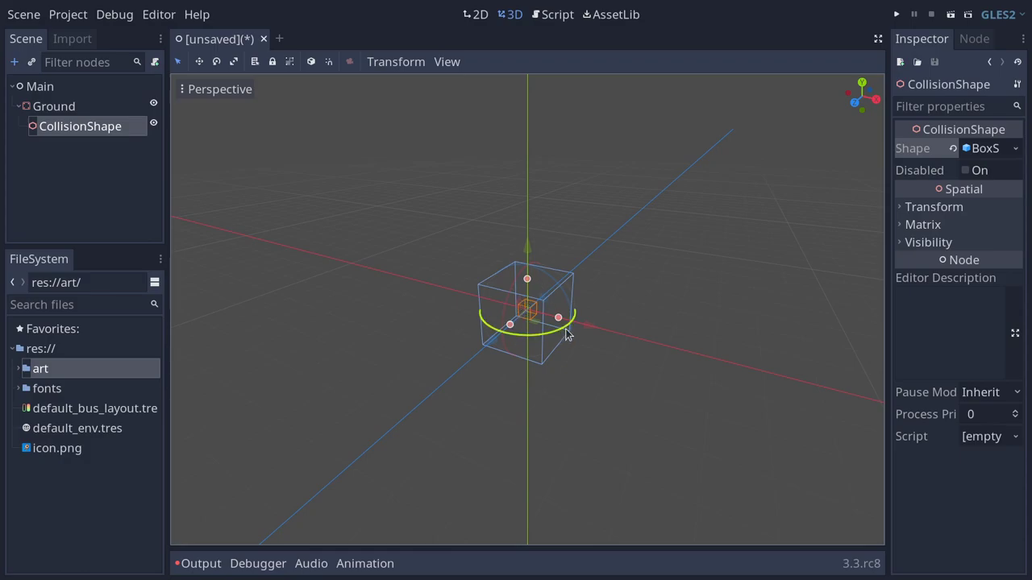
pyautogui.moveTo(558, 321); pyautogui.dragTo(725, 362)
pyautogui.moveTo(511, 325); pyautogui.dragTo(442, 383)
# Step: Set the BoxShape extents to 30, 1 and 30
pyautogui.click(985, 150)
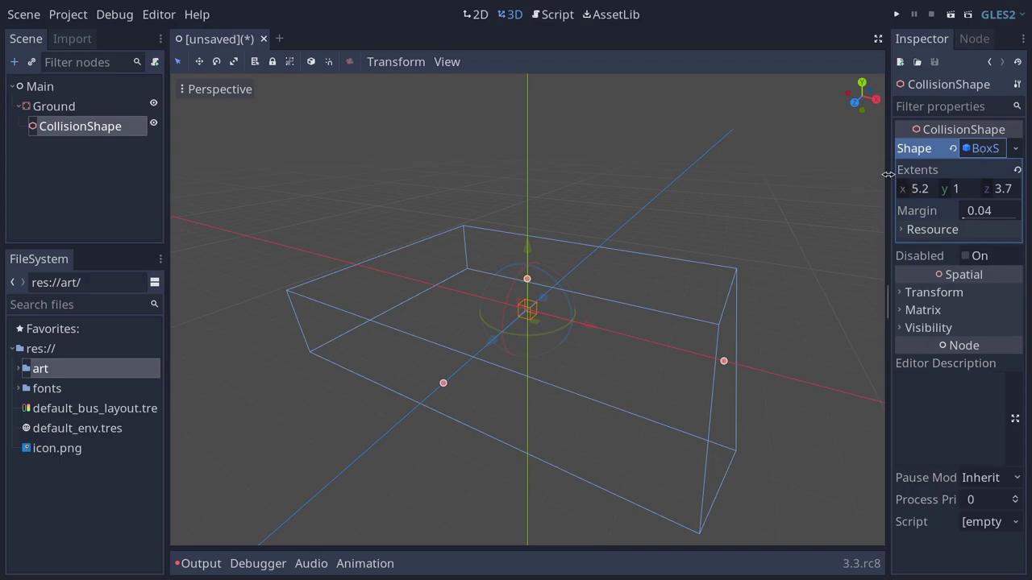
pyautogui.moveTo(887, 175); pyautogui.dragTo(774, 194)
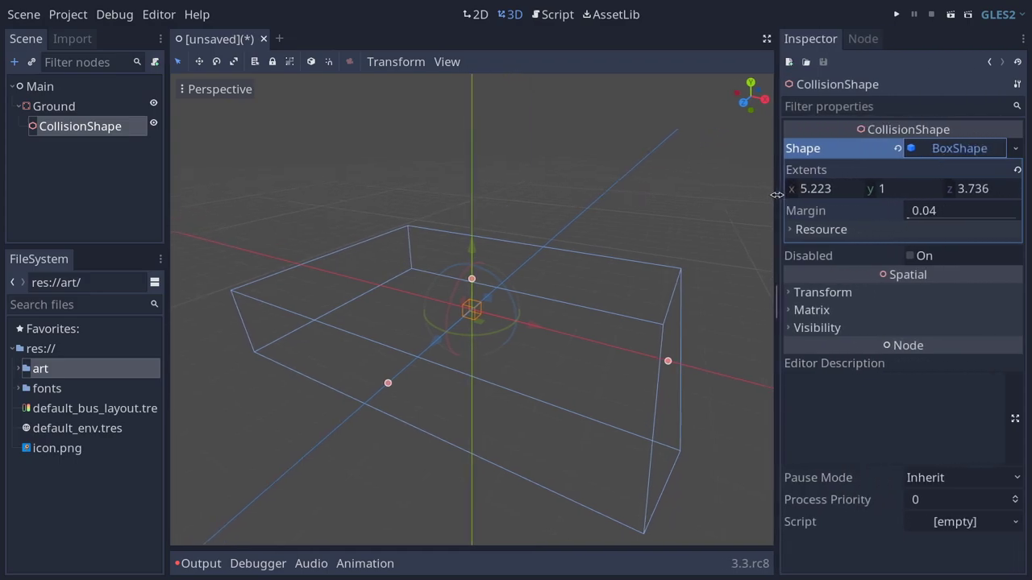
pyautogui.click(835, 188)
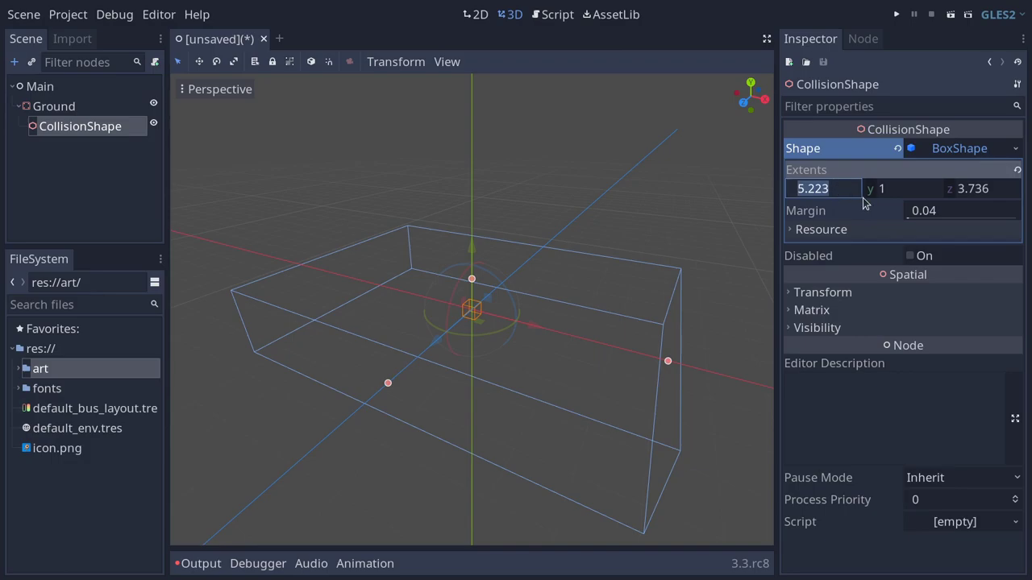
pyautogui.write('30')
pyautogui.press('Tab')
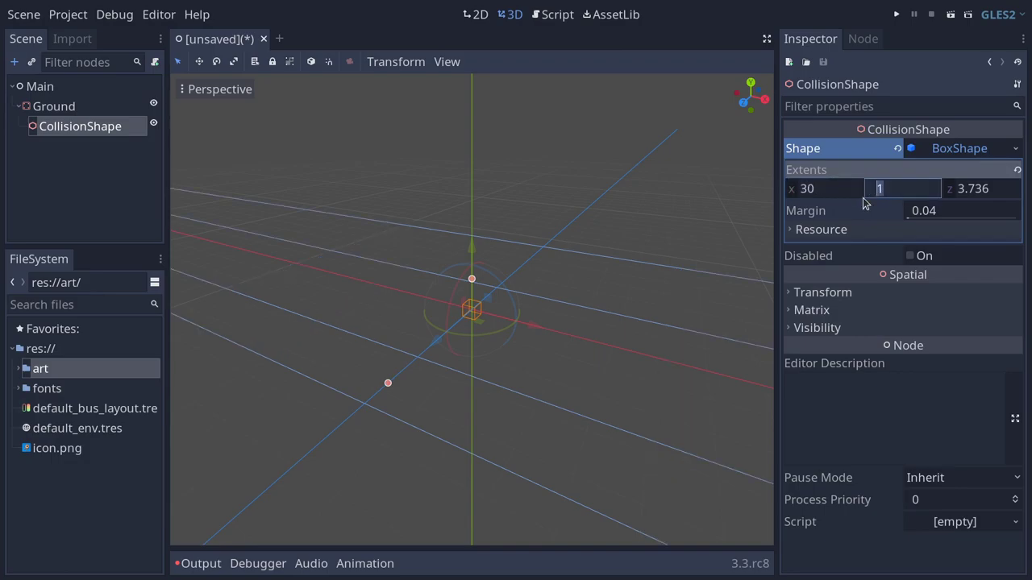
pyautogui.press('Tab')
pyautogui.write('30')
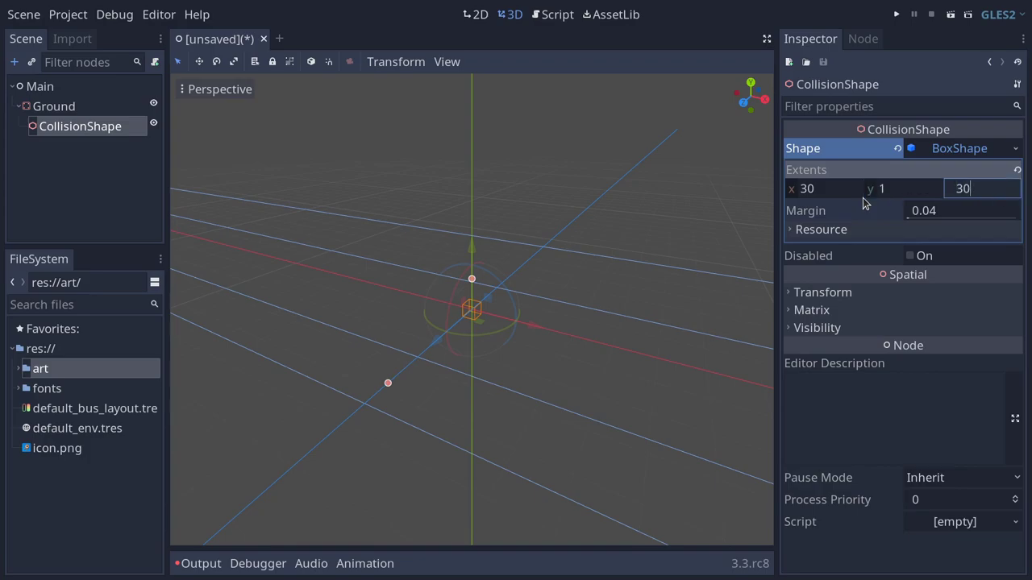
pyautogui.press('Return')
pyautogui.moveTo(550, 350); pyautogui.dragTo(596, 389, button='middle')
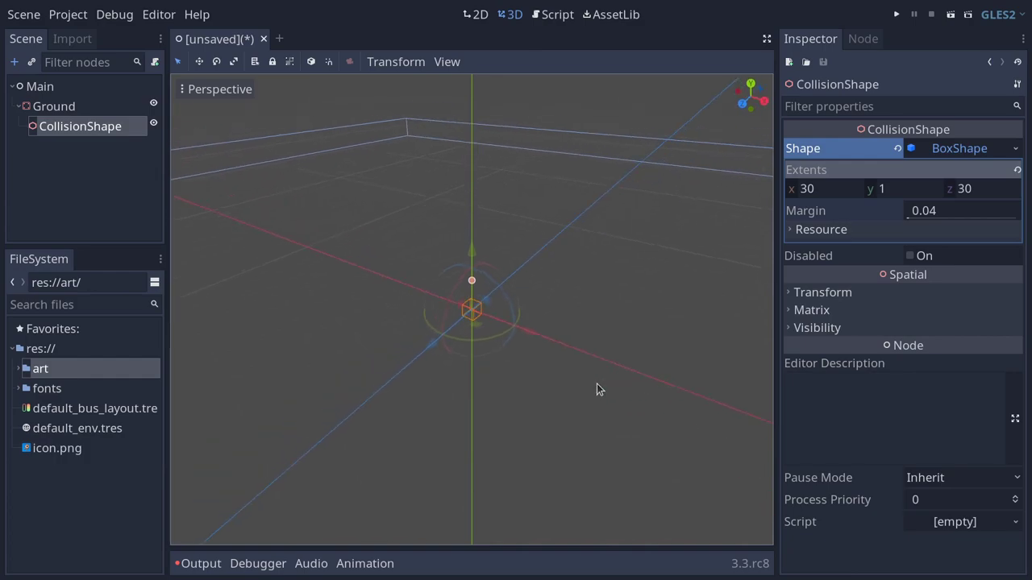
pyautogui.scroll(4, 550, 351)
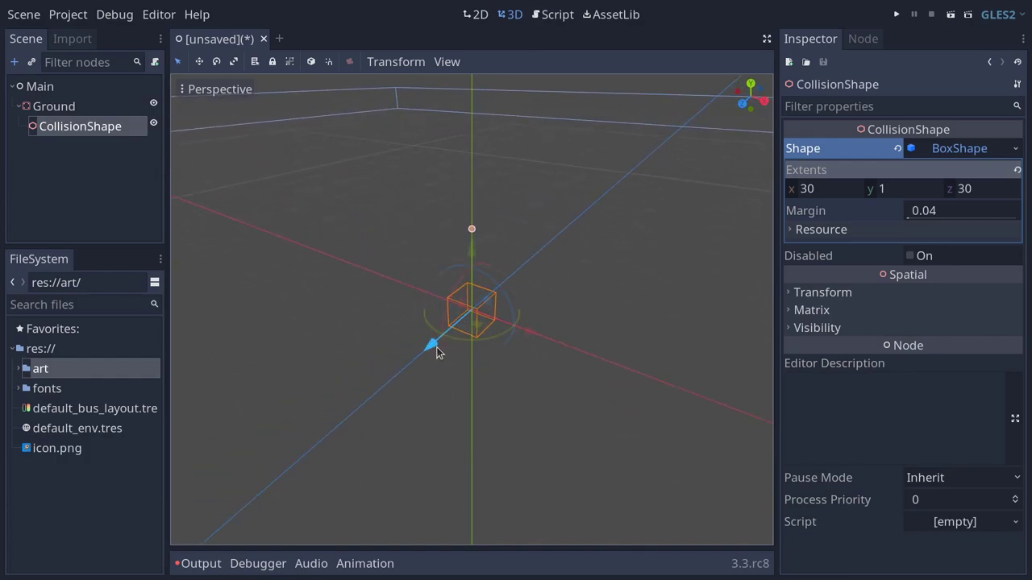
pyautogui.moveTo(529, 333); pyautogui.dragTo(498, 337)
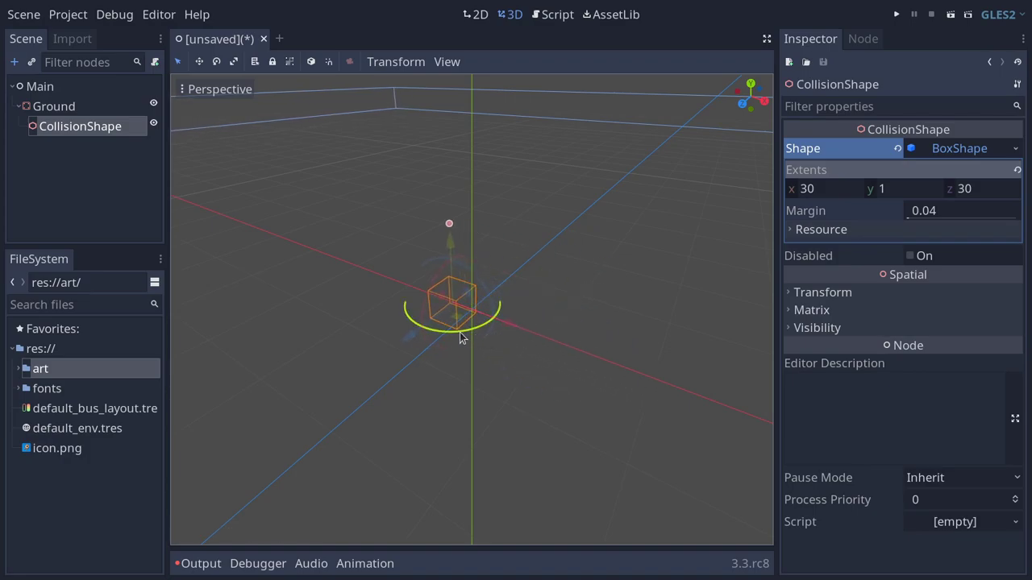
pyautogui.moveTo(431, 349)
pyautogui.mouseDown()
pyautogui.moveTo(546, 279)
pyautogui.moveTo(401, 387)
pyautogui.moveTo(434, 346)
pyautogui.mouseUp()
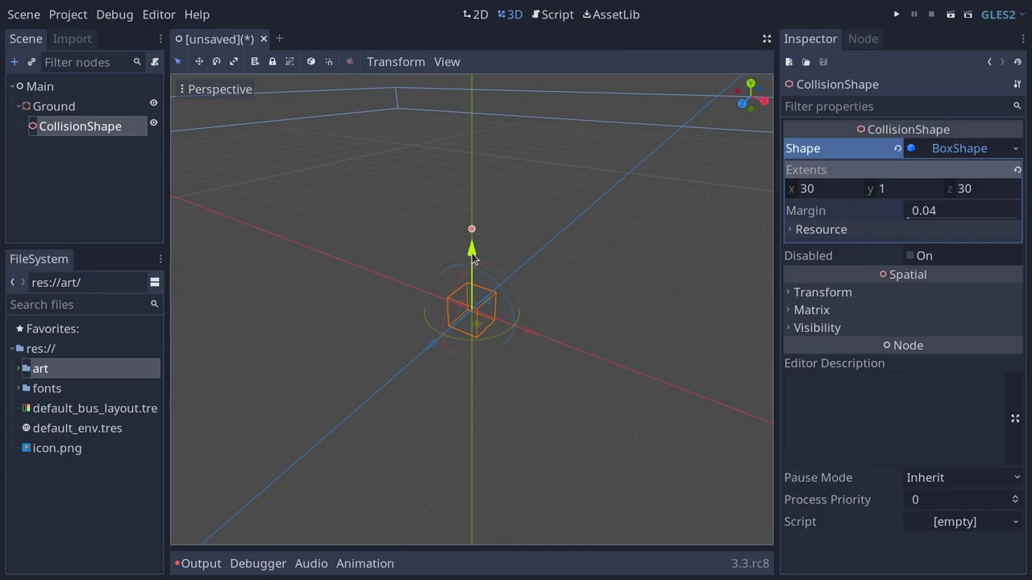
pyautogui.moveTo(473, 256)
pyautogui.mouseDown()
pyautogui.moveTo(473, 145)
pyautogui.moveTo(474, 387)
pyautogui.moveTo(473, 185)
pyautogui.moveTo(473, 242)
pyautogui.mouseUp()
pyautogui.hotkey('ctrl', 'z')
pyautogui.moveTo(476, 257); pyautogui.dragTo(473, 102)
pyautogui.hotkey('ctrl', 'z')
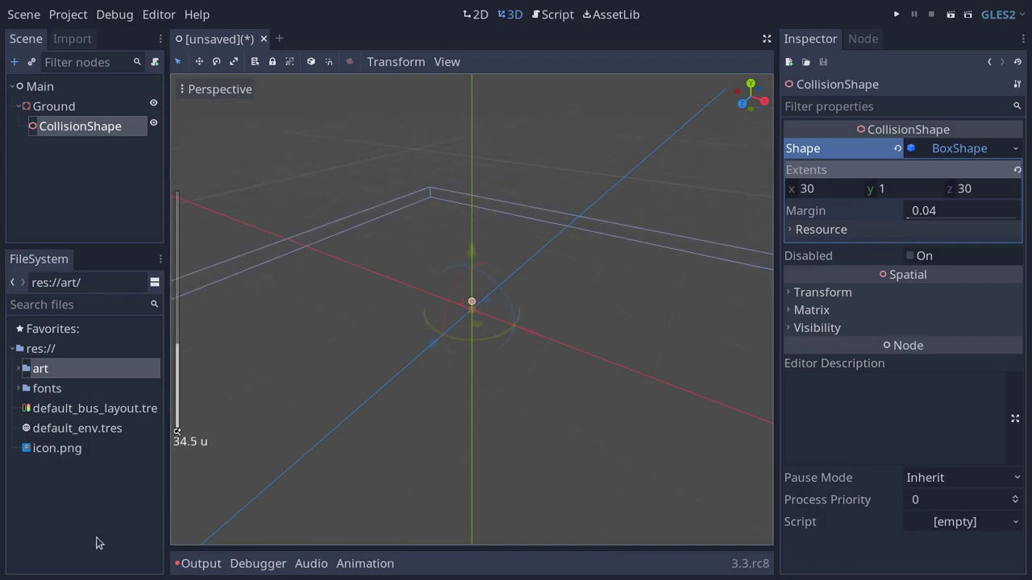
pyautogui.moveTo(527, 337); pyautogui.dragTo(551, 339, button='middle')
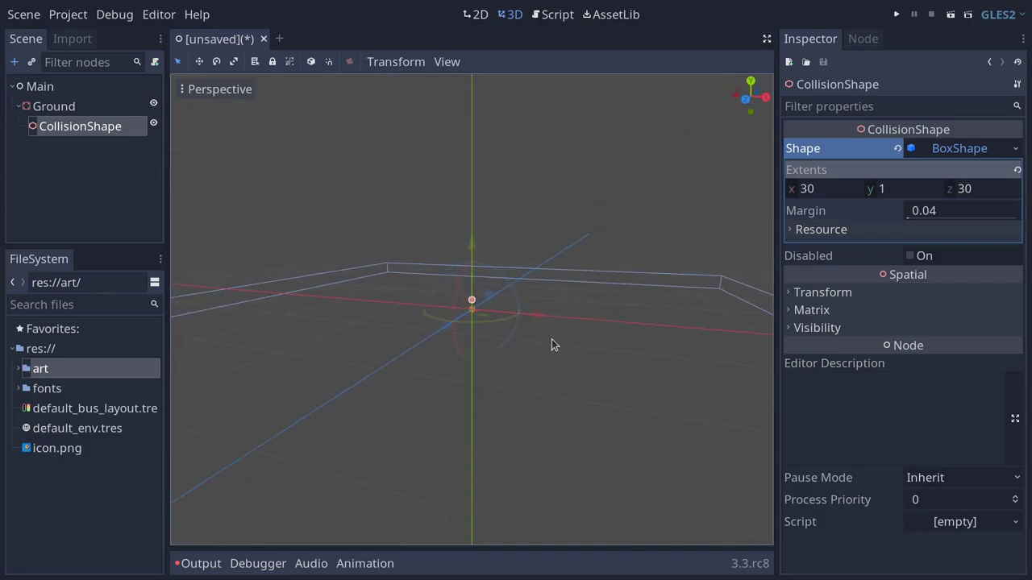
pyautogui.click(51, 114)
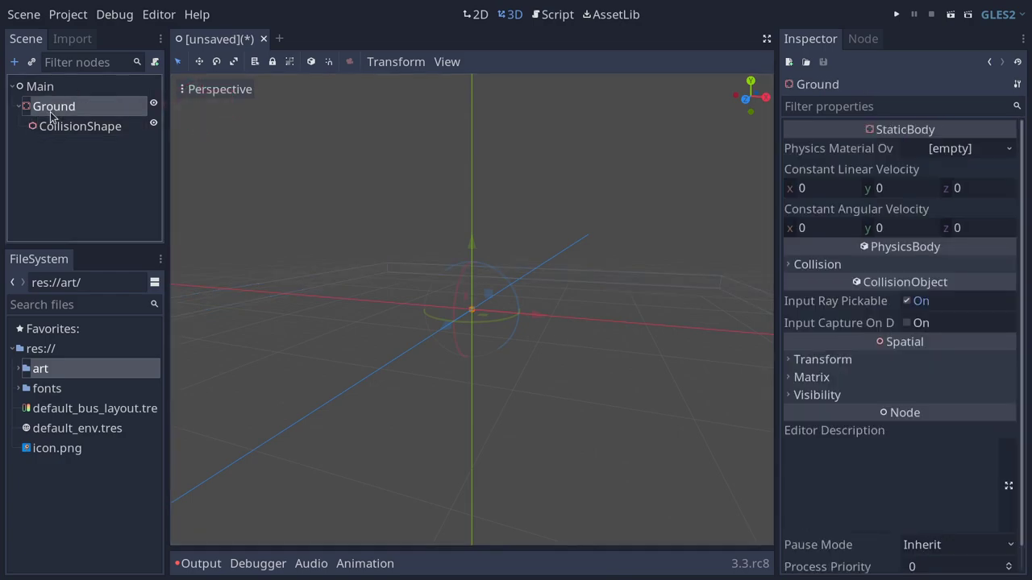
pyautogui.click(94, 129)
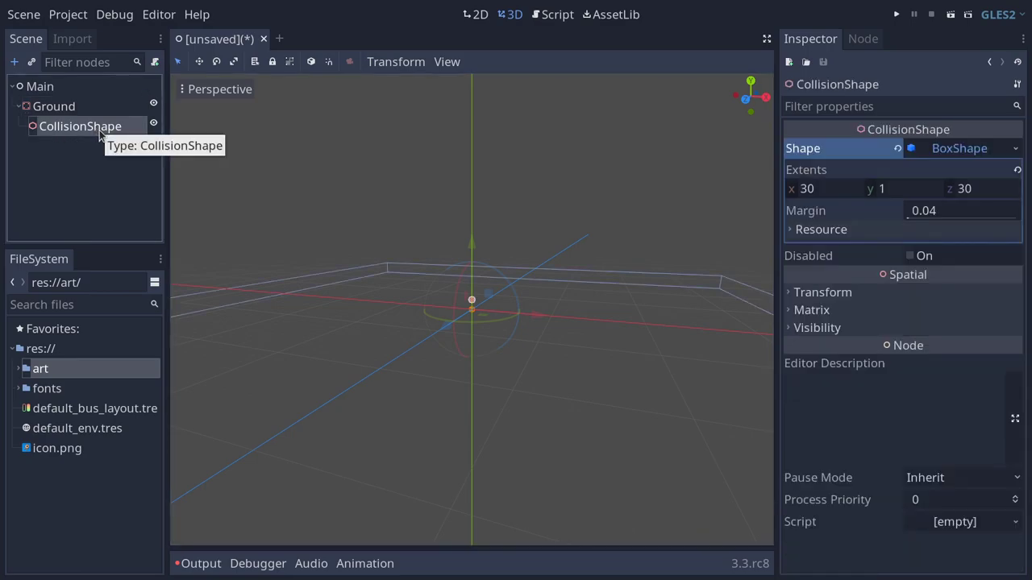
pyautogui.click(70, 108)
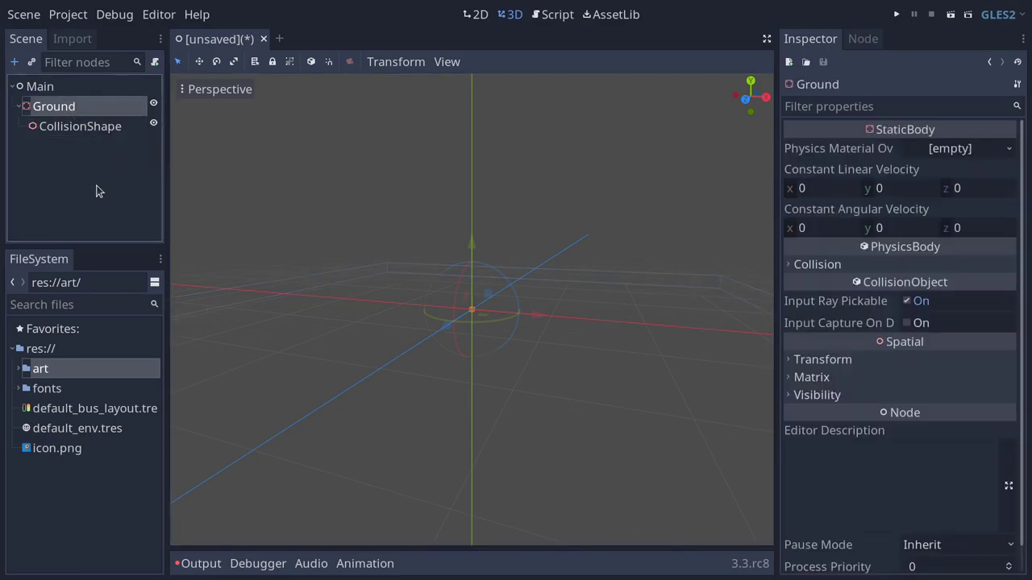
# Step: Add a MeshInstance child node under Ground
pyautogui.hotkey('ctrl', 'a')
pyautogui.write('meshins')
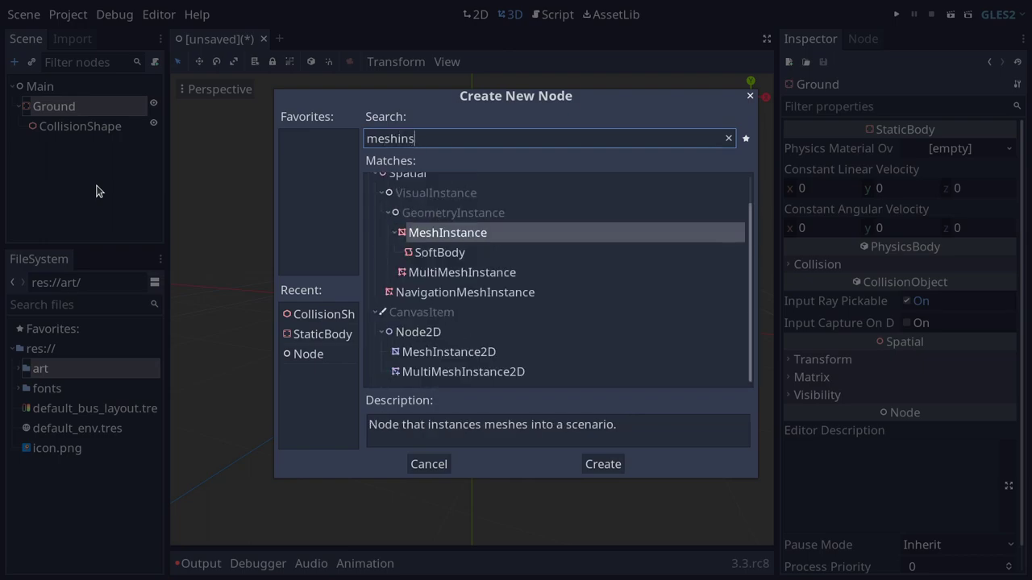
pyautogui.press('Return')
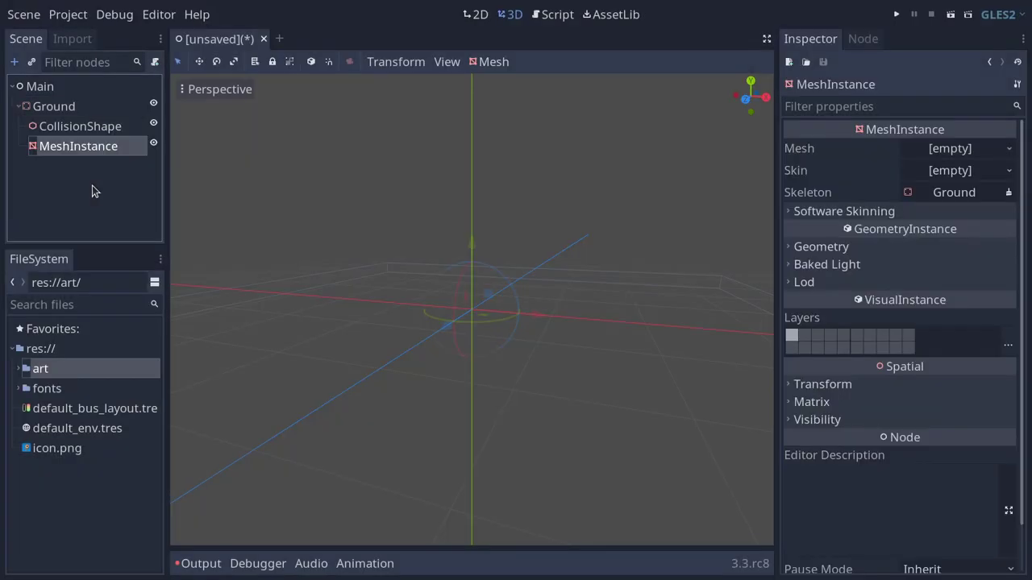
# Step: Give the MeshInstance a new CubeMesh sized 60, 2, 60
pyautogui.click(965, 151)
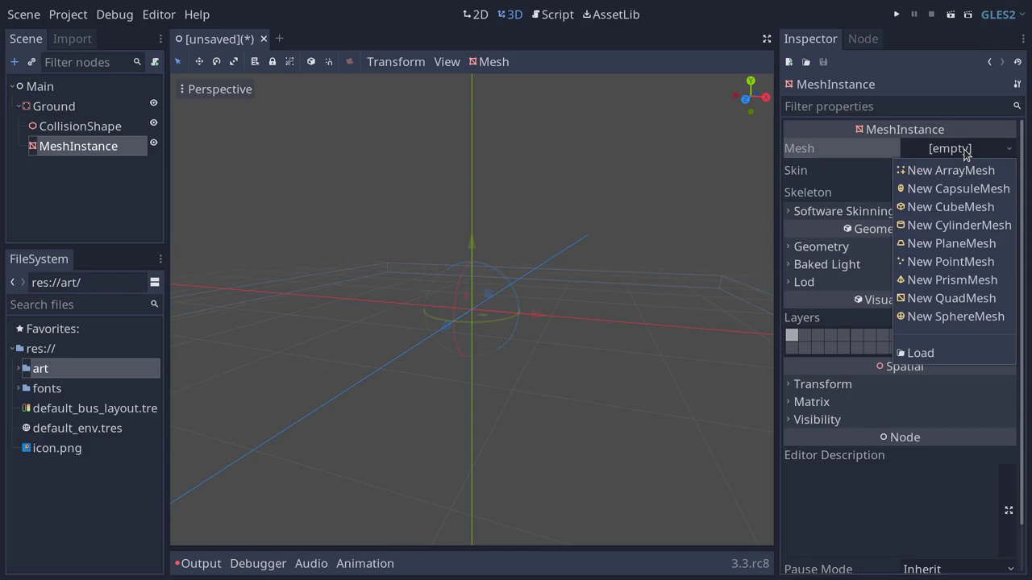
pyautogui.click(966, 214)
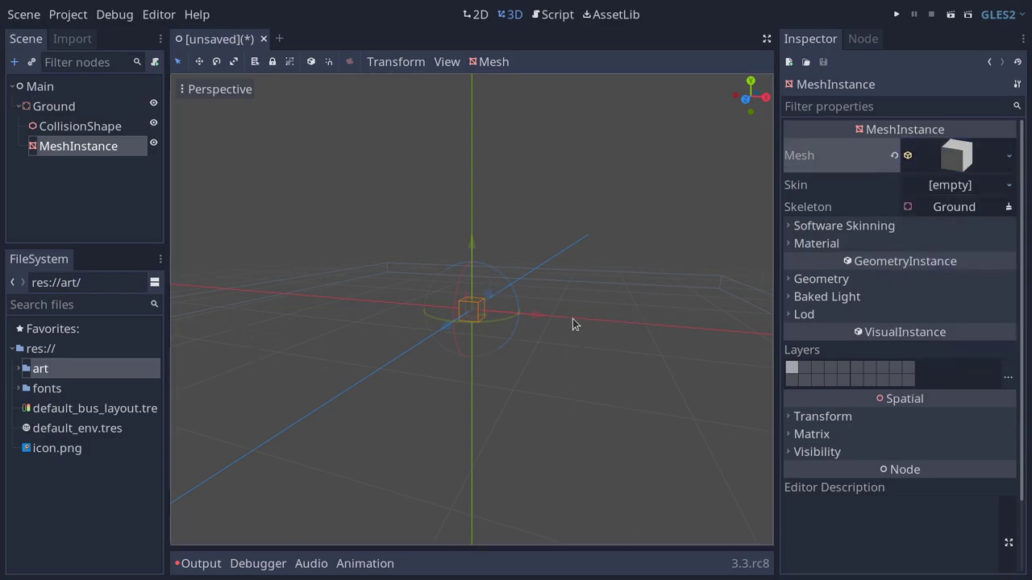
pyautogui.click(946, 161)
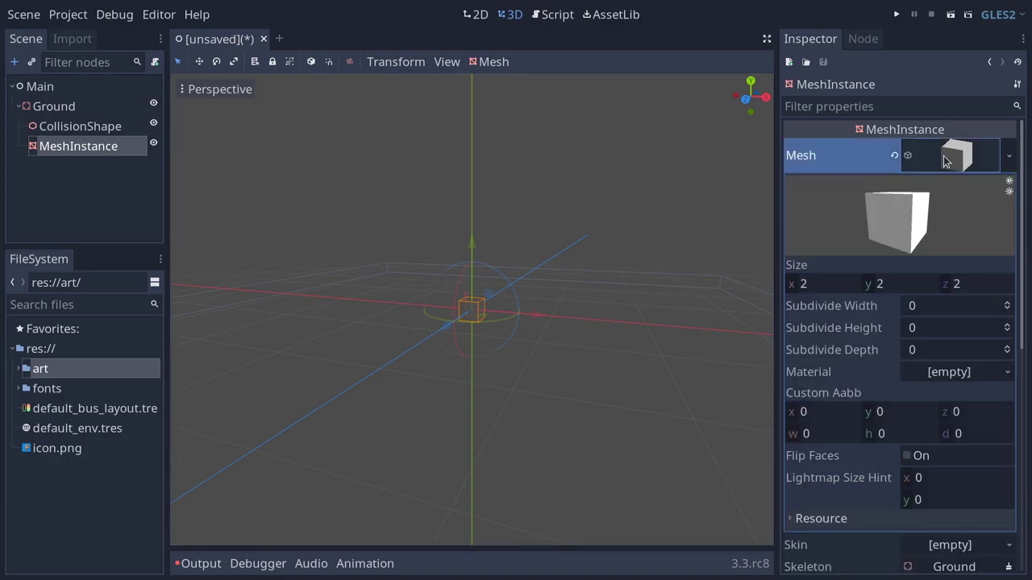
pyautogui.click(831, 287)
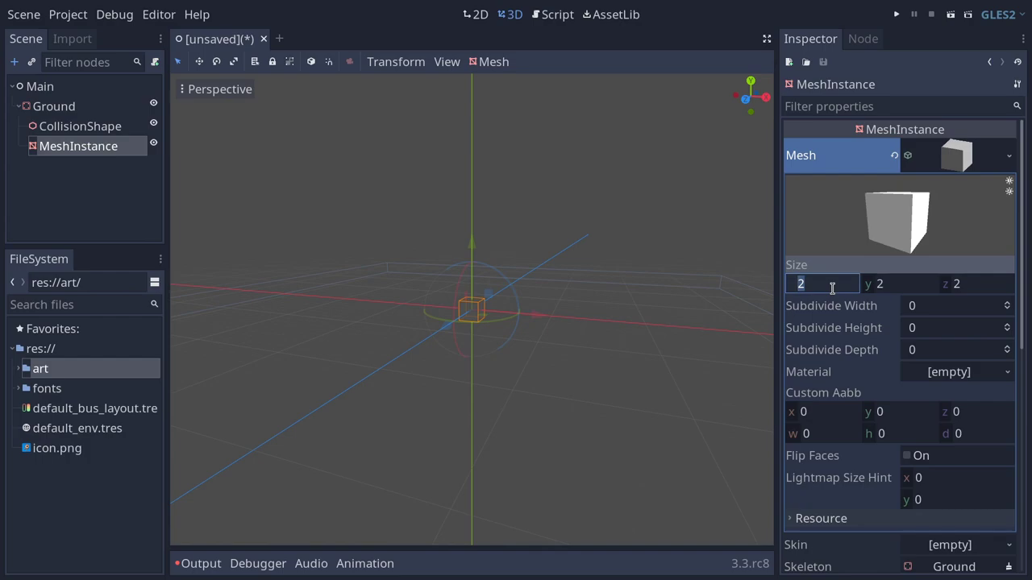
pyautogui.write('60')
pyautogui.press('Tab')
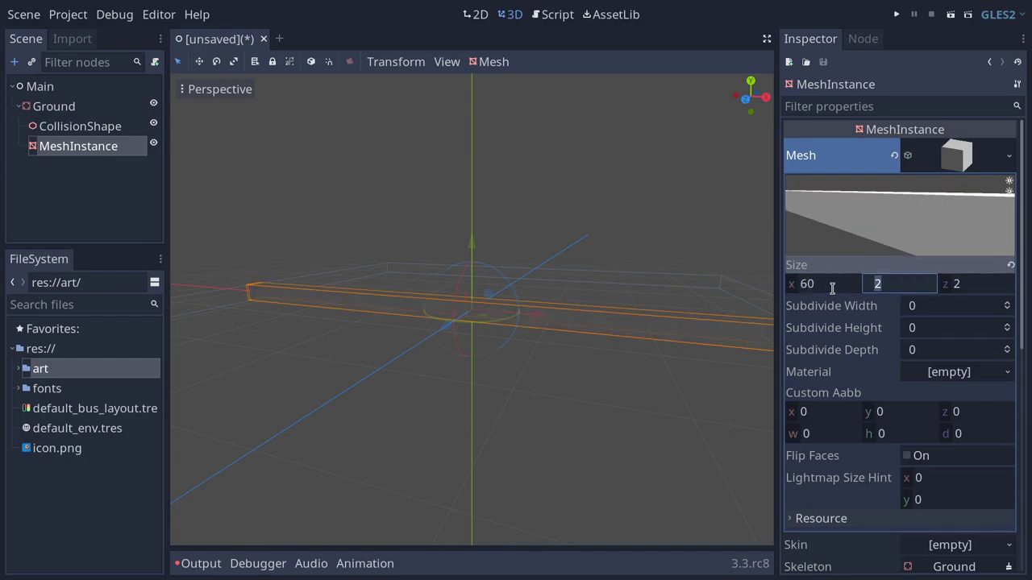
pyautogui.press('Tab')
pyautogui.write('60')
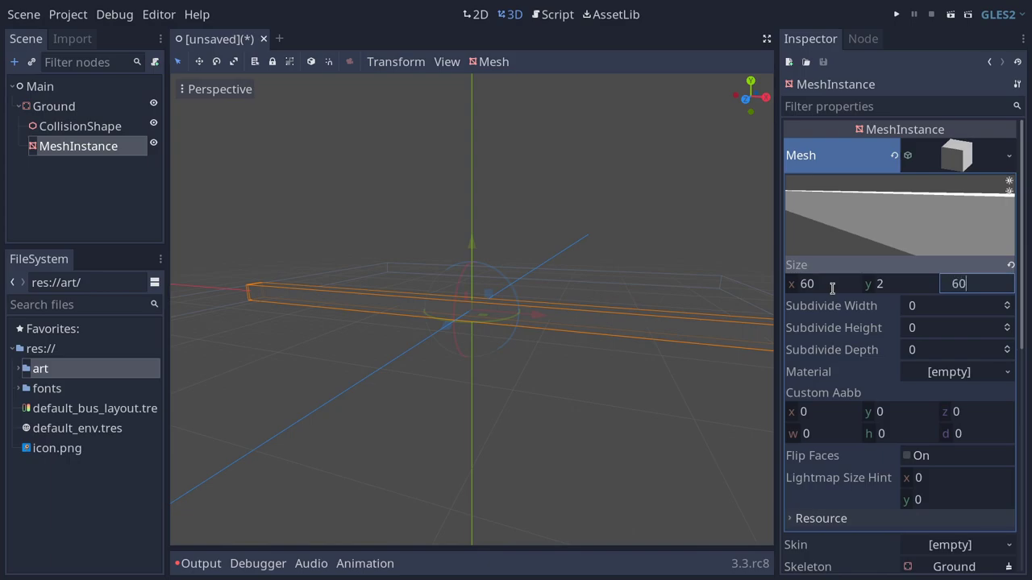